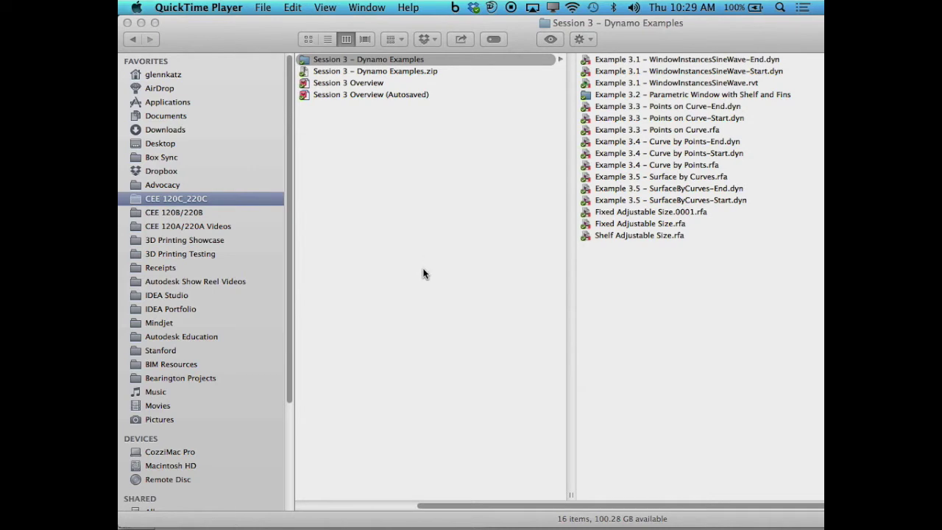
# Show the files in the "Example 3.2 – Parametric Window with Shelf and Fins" folder, then switch to Revit.
pyautogui.click(674, 95)
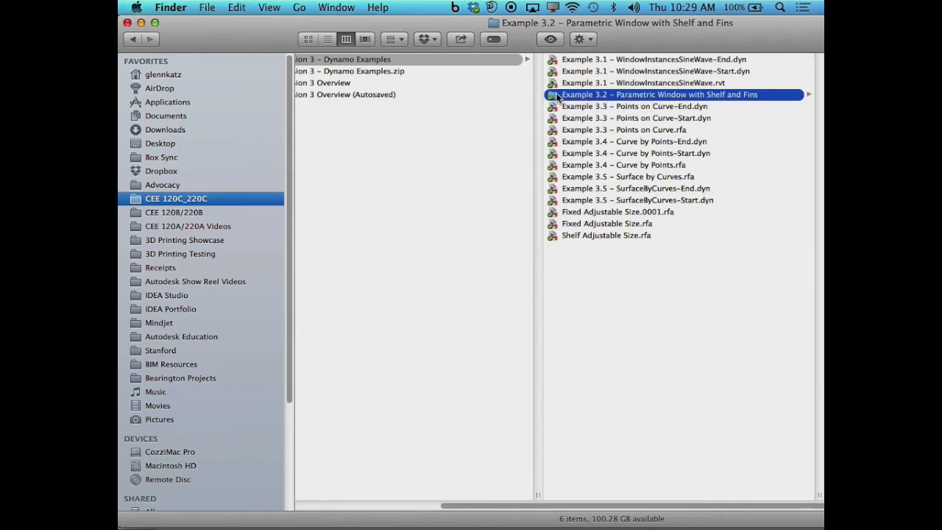
pyautogui.moveTo(645, 23); pyautogui.dragTo(422, 36)
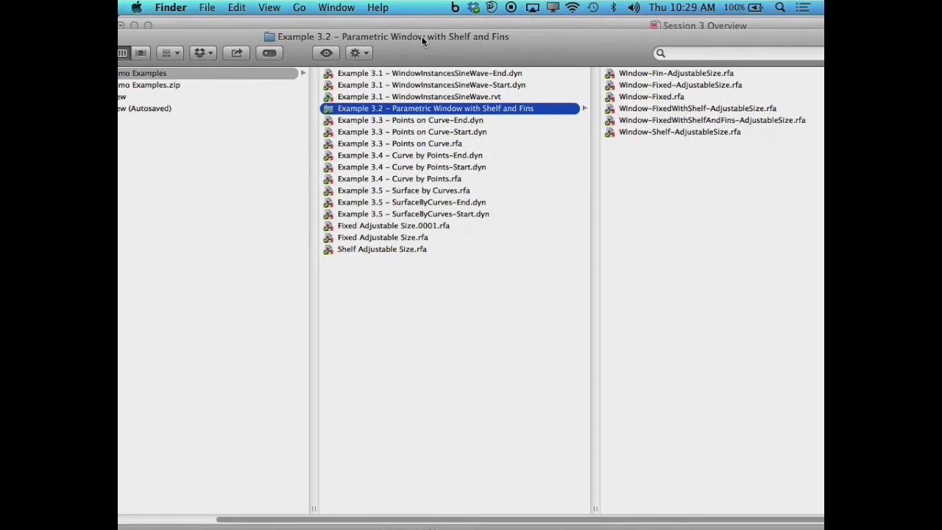
pyautogui.click(692, 122)
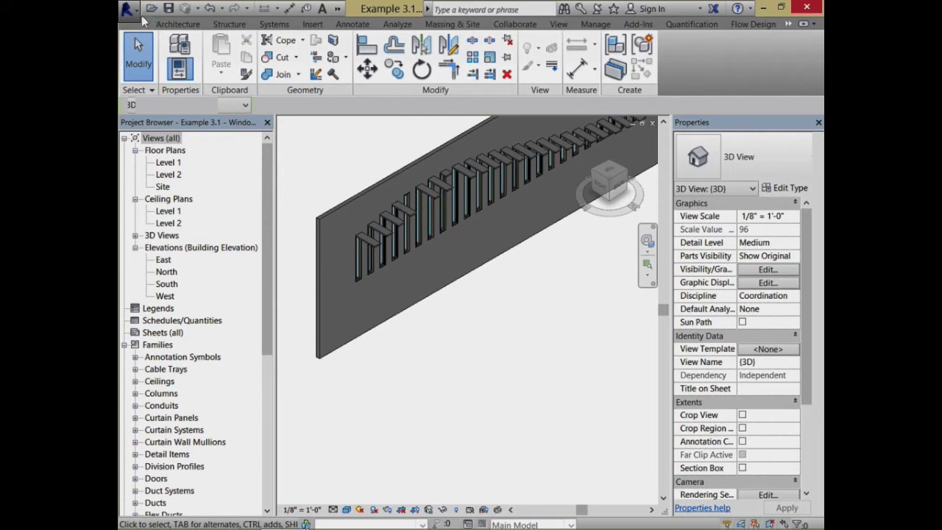
# Open the Window-FixedWithShelfAndFins-AdjustableSize family from the Example 3.2 folder, dismissing the save reminder.
pyautogui.click(128, 10)
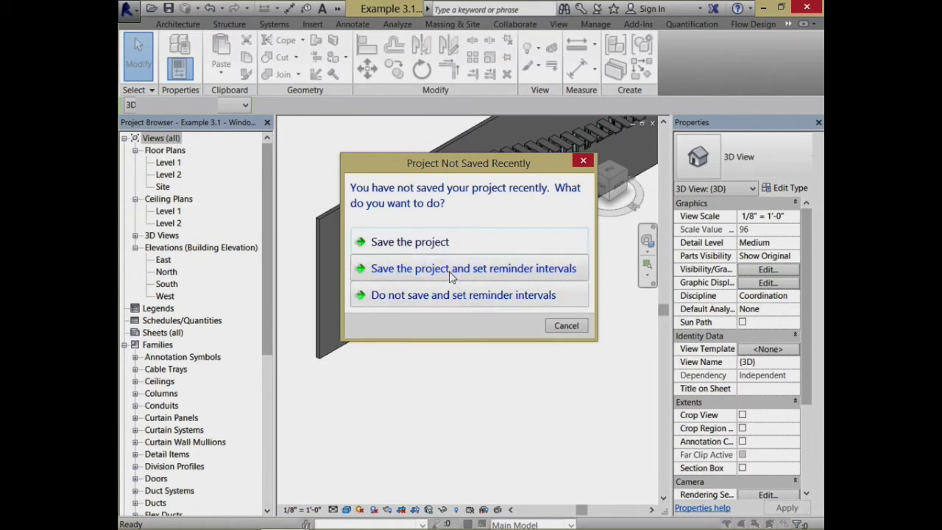
pyautogui.click(560, 324)
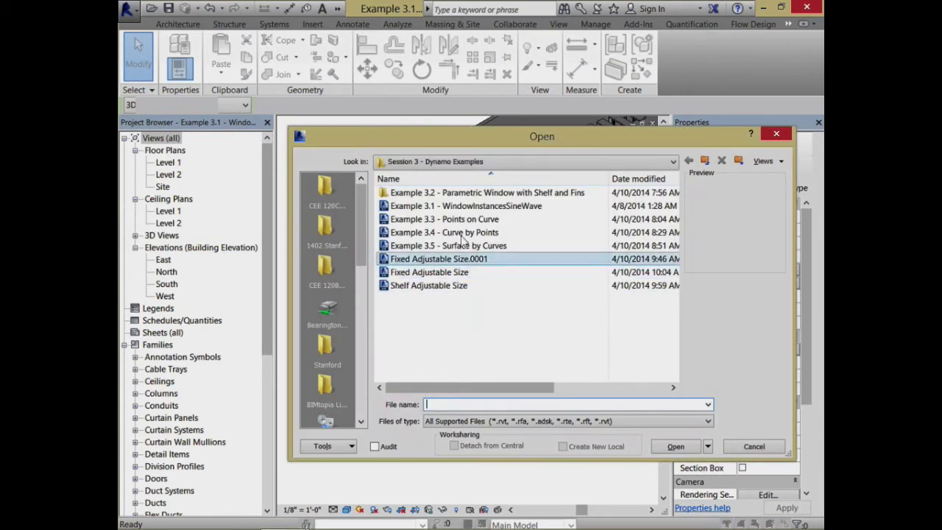
pyautogui.doubleClick(438, 192)
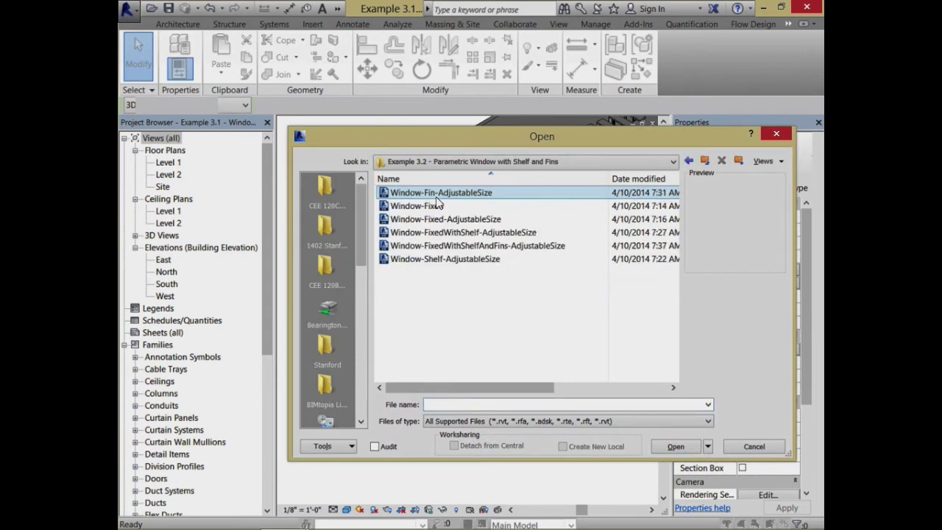
pyautogui.click(456, 246)
pyautogui.click(673, 447)
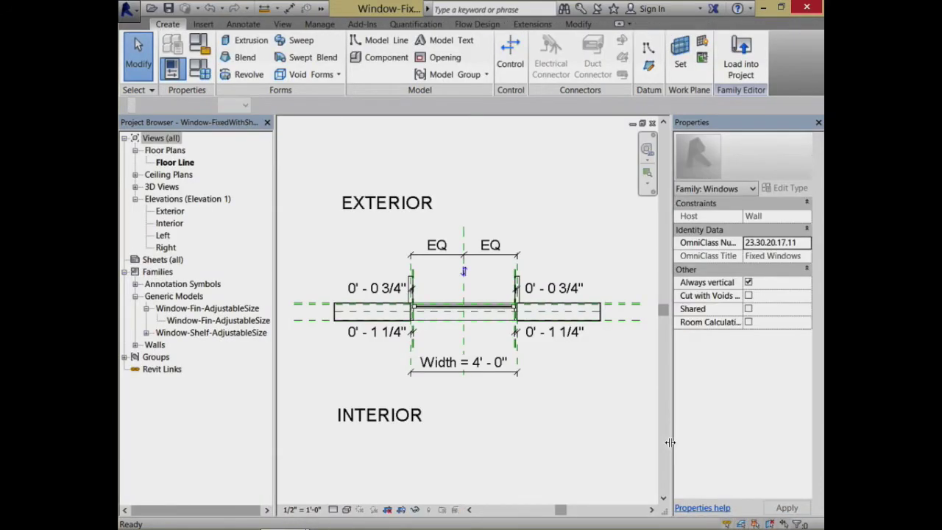
# Show the window family in the default 3D view, turned to the exterior side with the shelf and fins.
pyautogui.click(321, 8)
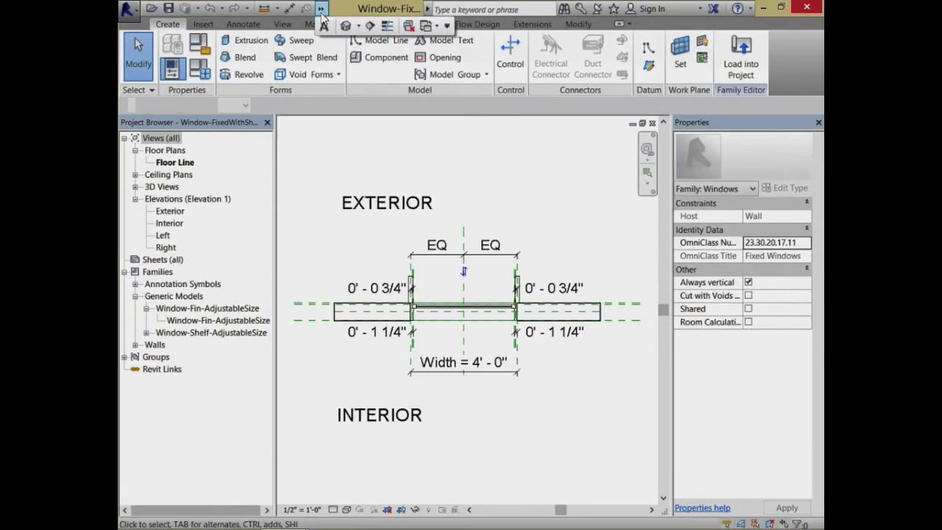
pyautogui.click(345, 26)
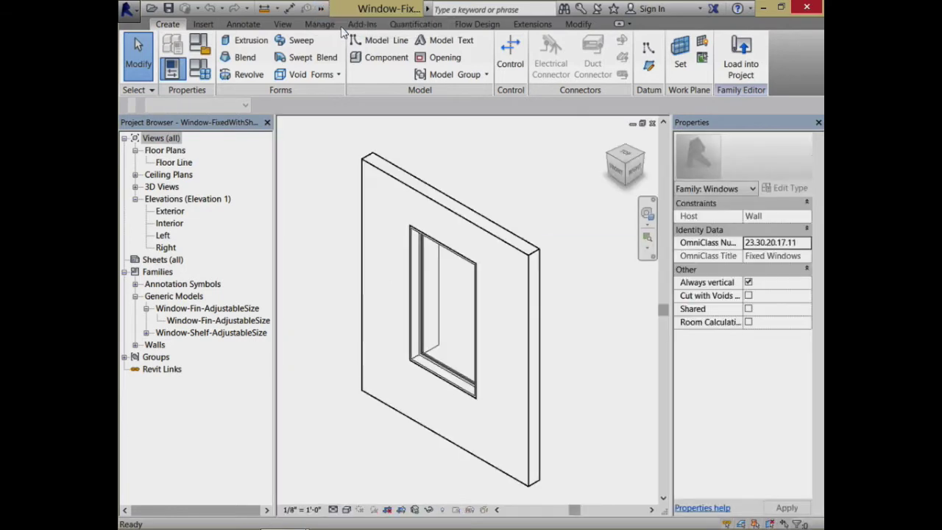
pyautogui.click(645, 159)
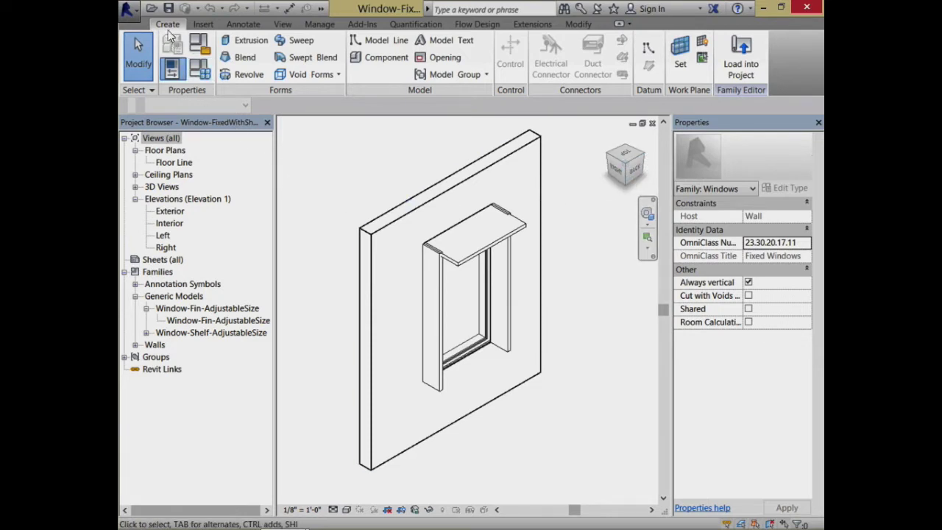
# Open the Window-Fin-AdjustableSize family from the Example 3.2 folder inside Session 3 - Dynamo Examples.
pyautogui.click(127, 10)
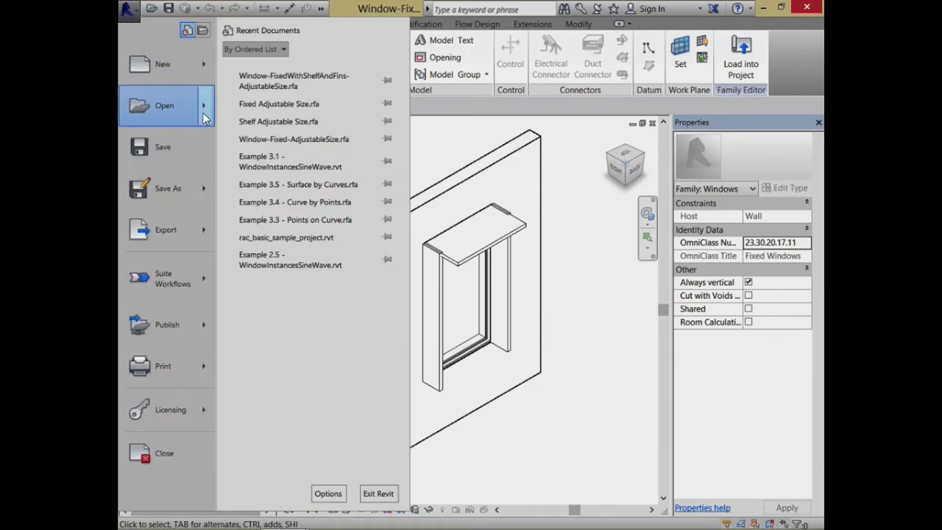
pyautogui.moveTo(203, 112)
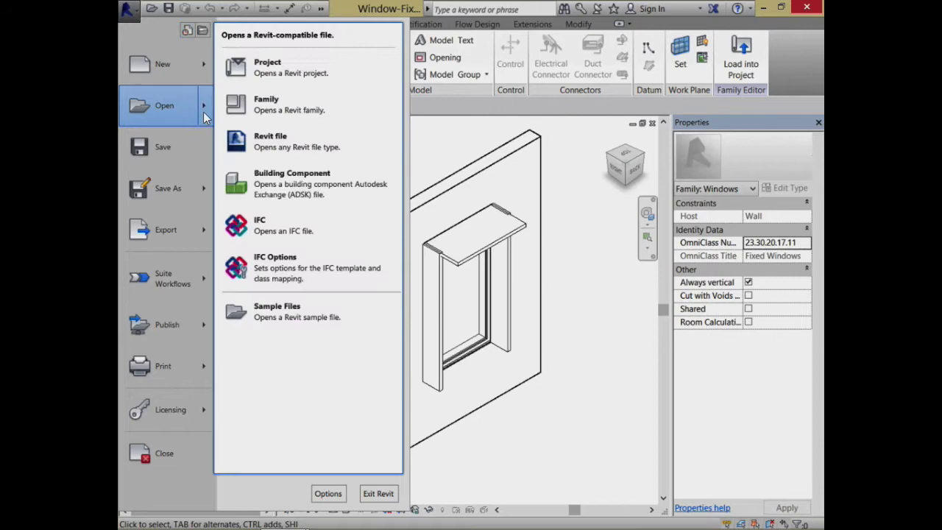
pyautogui.click(274, 107)
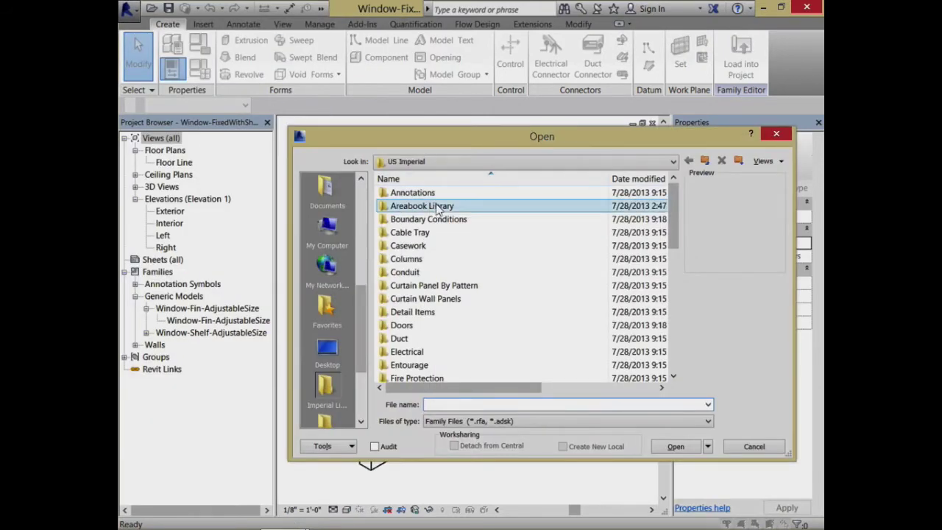
pyautogui.scroll(-5, 332, 295)
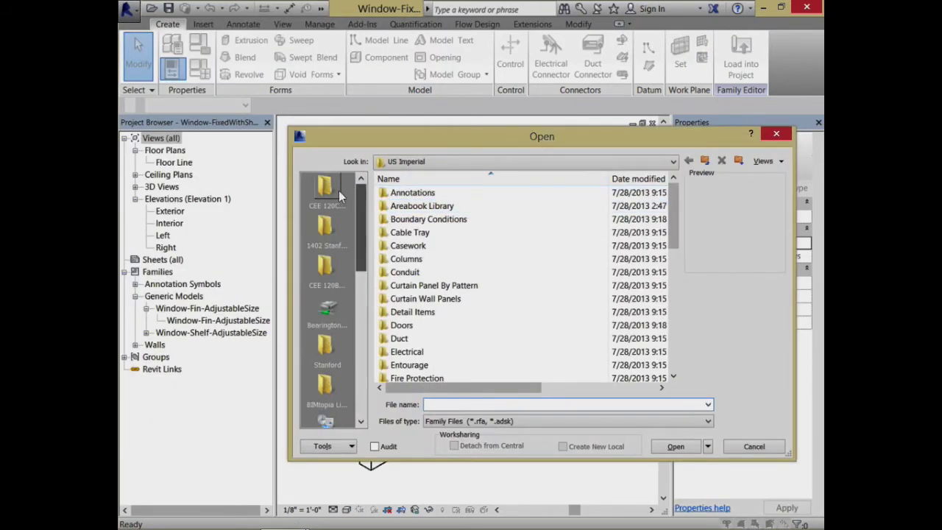
pyautogui.click(336, 191)
pyautogui.doubleClick(398, 232)
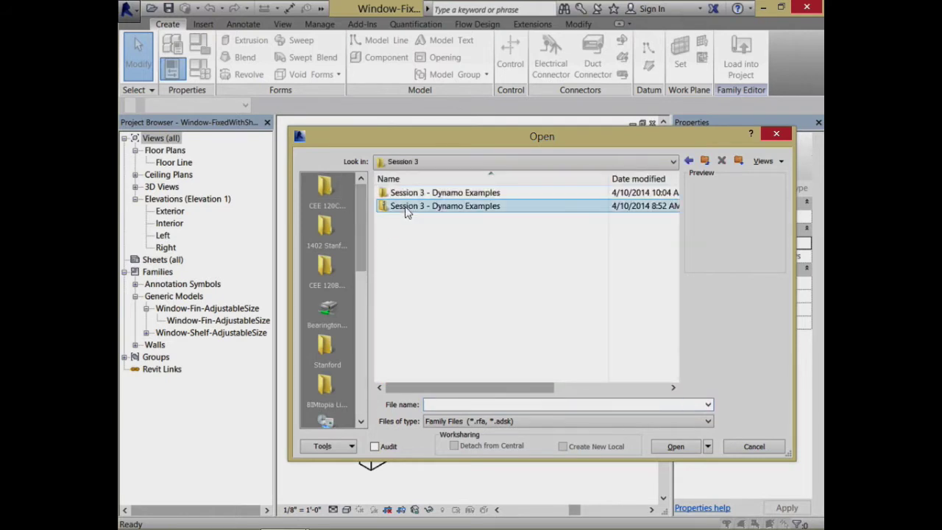
pyautogui.click(414, 190)
pyautogui.doubleClick(414, 192)
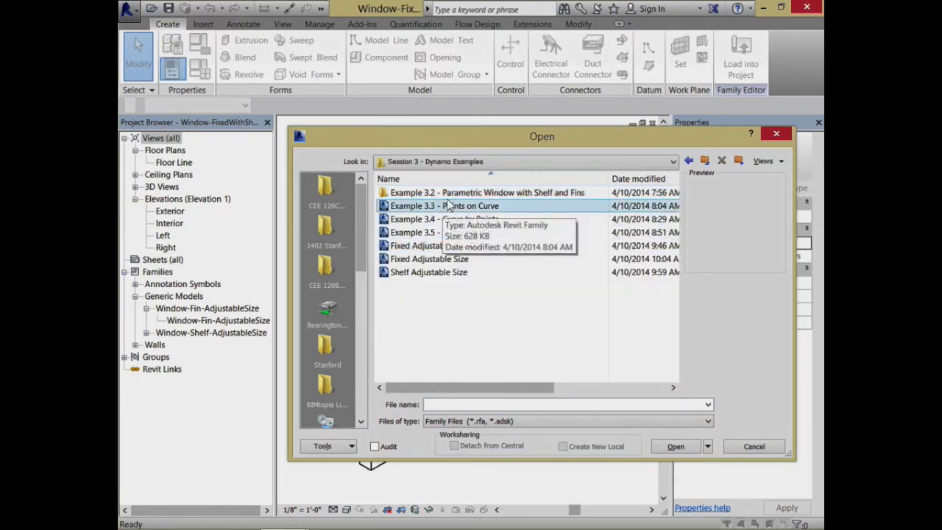
pyautogui.doubleClick(447, 194)
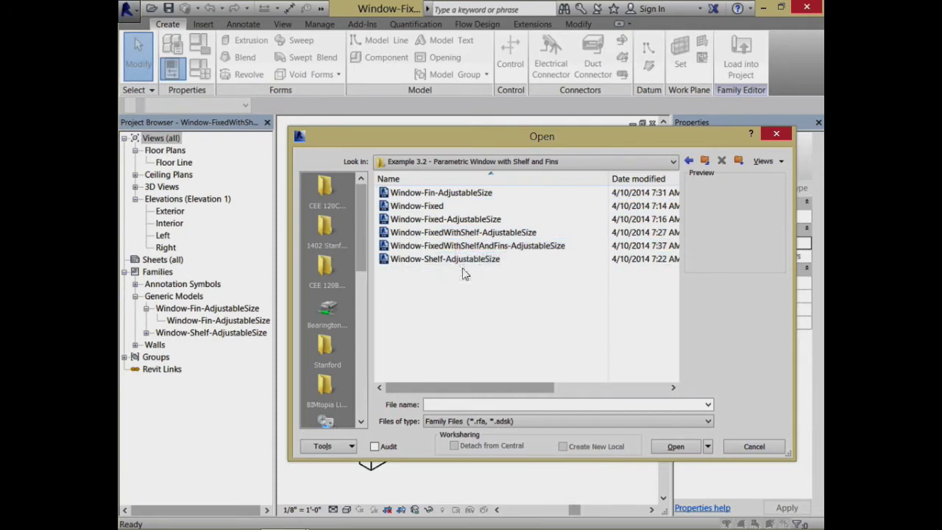
pyautogui.click(442, 193)
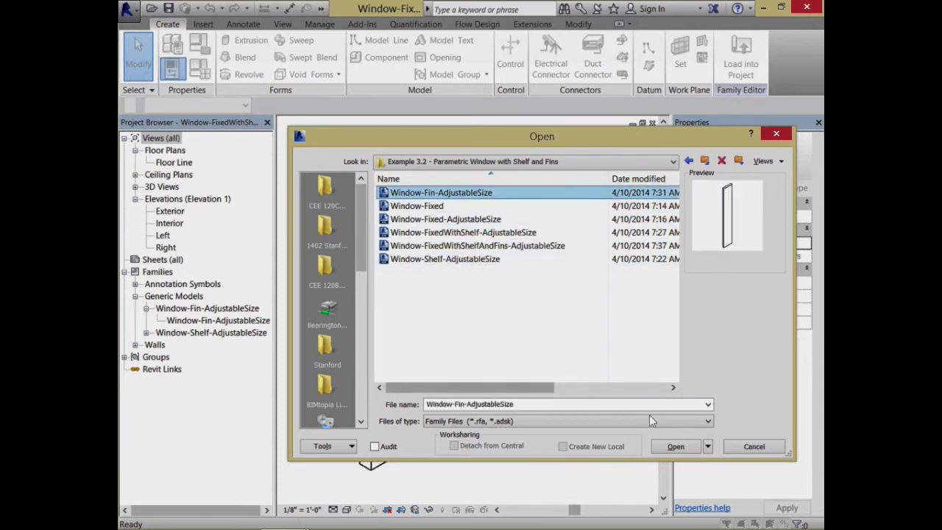
pyautogui.click(673, 446)
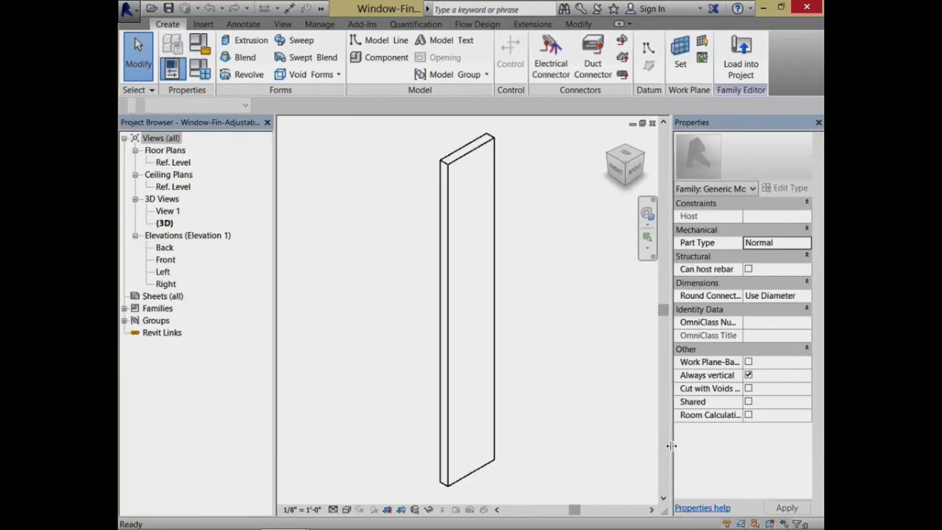
# Review the fin family's thickness, height and depth parameters in Family Types, closing it without changes.
pyautogui.click(199, 76)
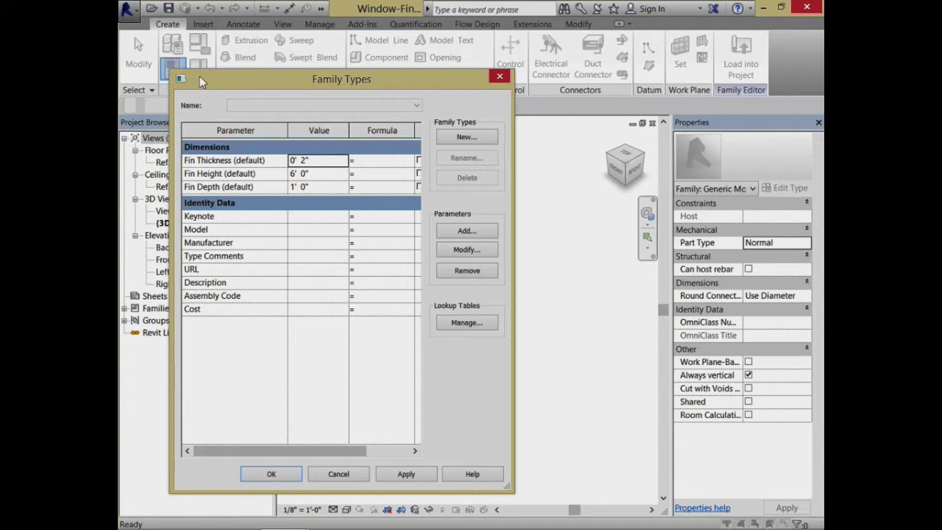
pyautogui.moveTo(303, 451); pyautogui.dragTo(346, 477)
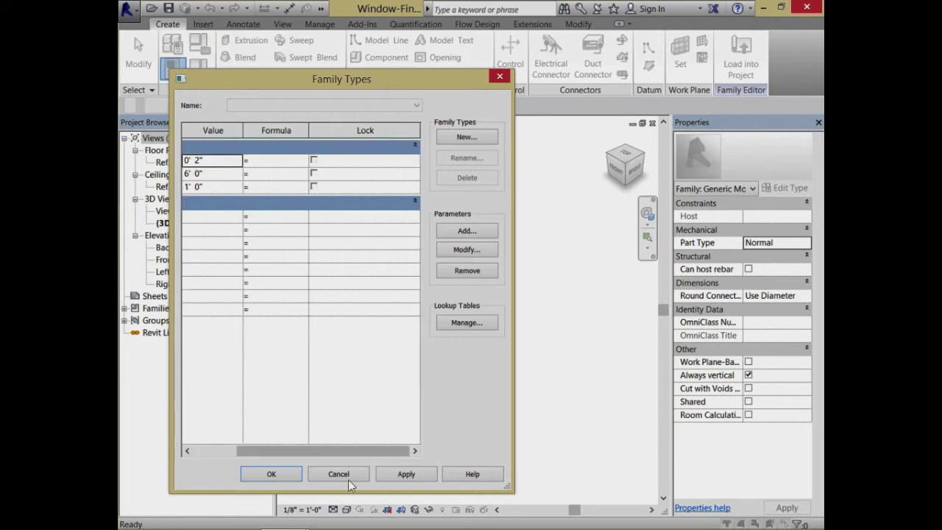
pyautogui.click(354, 477)
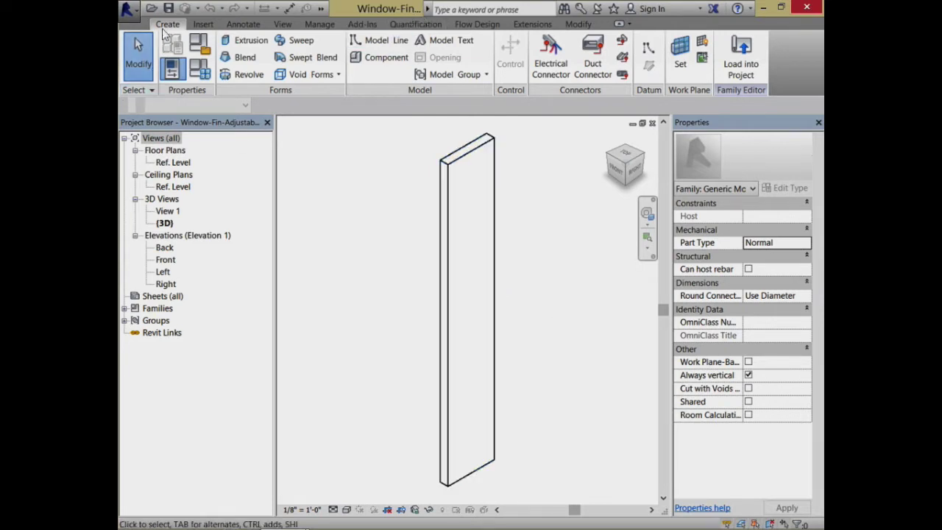
# Close the hidden windows and switch to the 3D view of the Window-FixedWithShelfAndFins-AdjustableSize family.
pyautogui.click(326, 8)
pyautogui.click(427, 27)
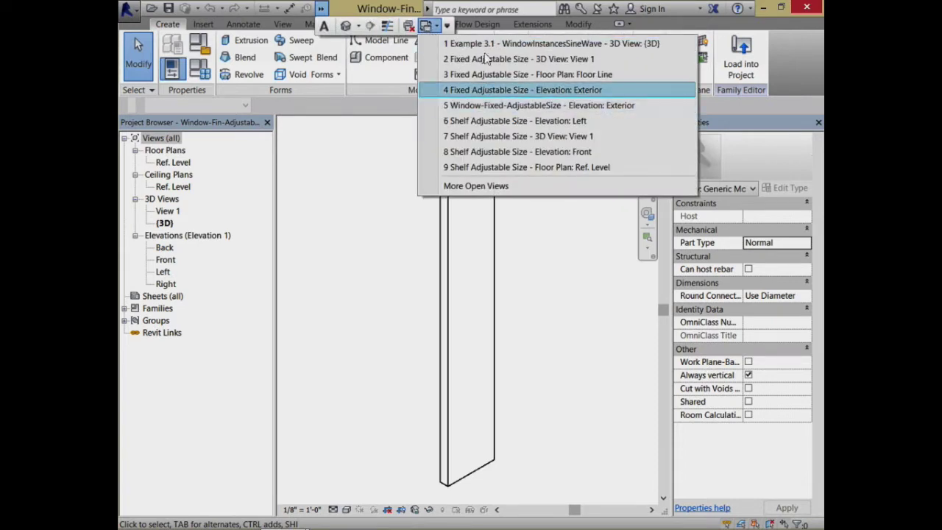
pyautogui.click(412, 29)
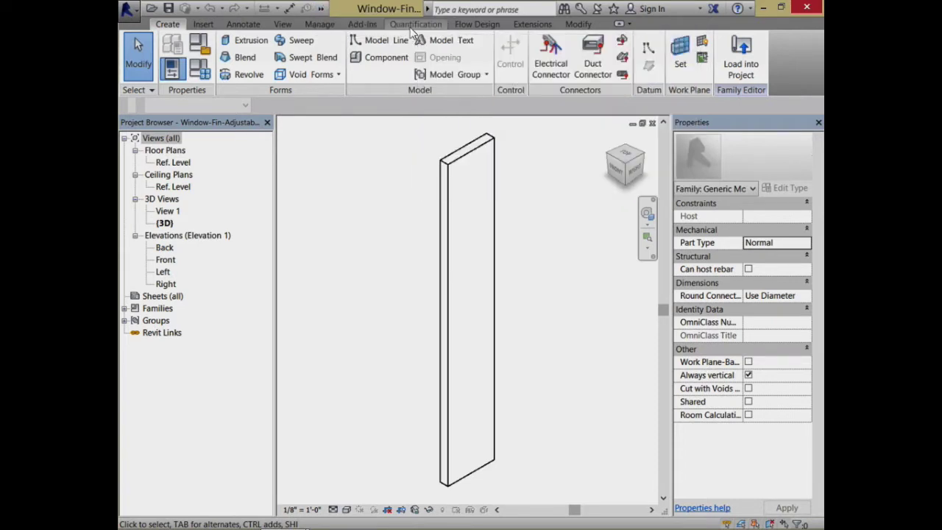
pyautogui.click(321, 9)
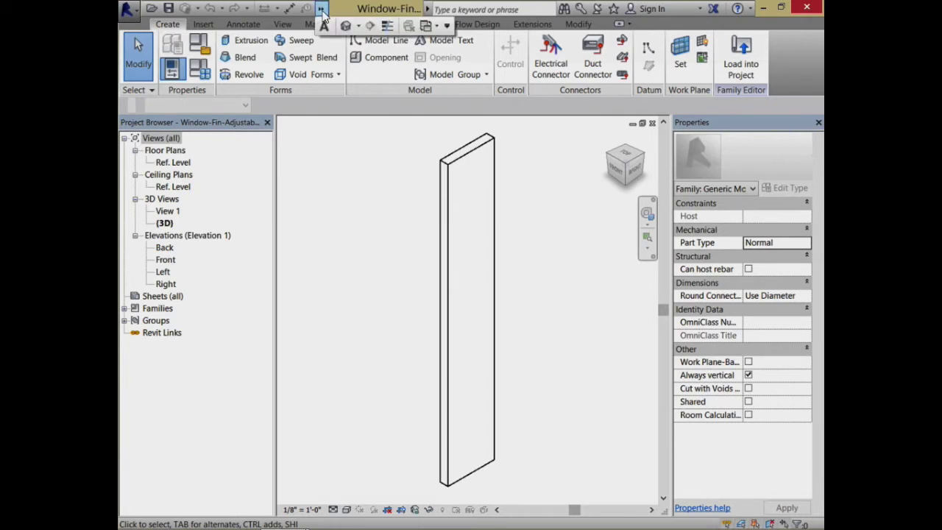
pyautogui.click(427, 27)
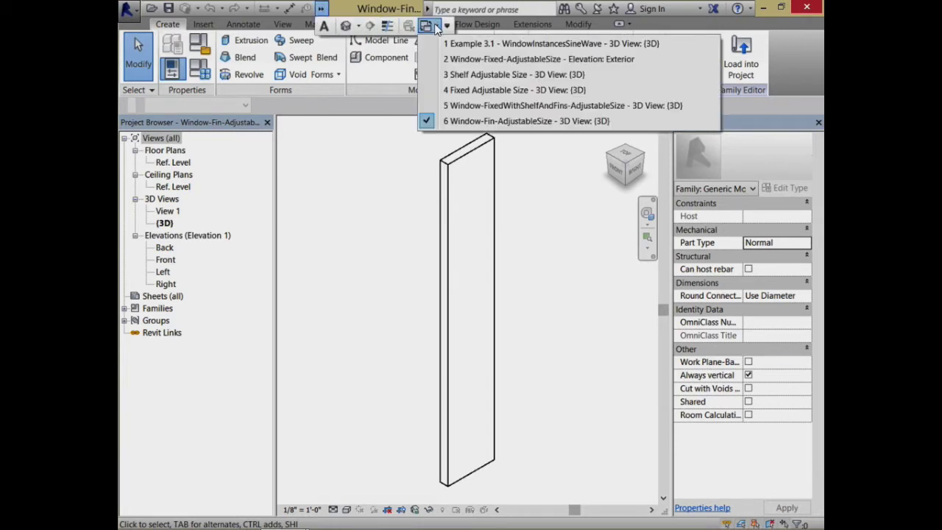
pyautogui.click(492, 107)
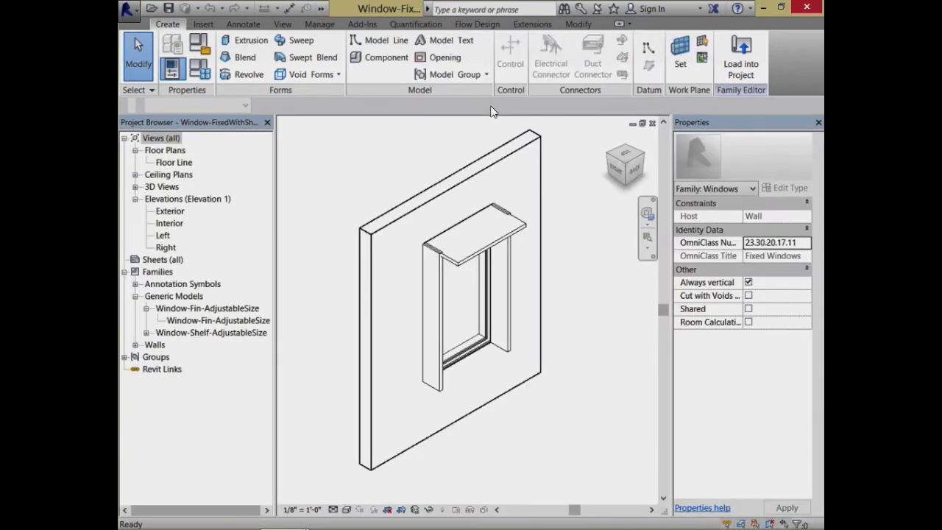
# Select one of the window's side fins and check which family parameter its Fin Height is associated with.
pyautogui.click(438, 277)
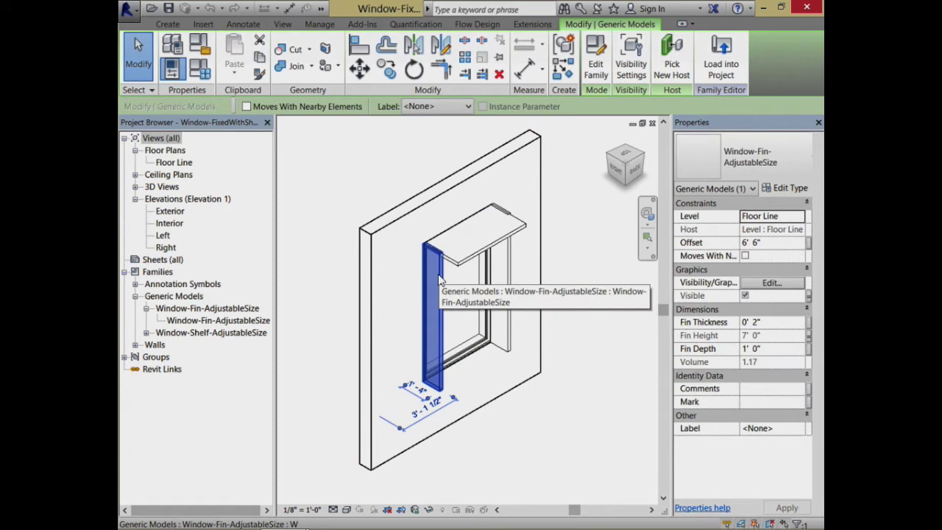
pyautogui.click(809, 336)
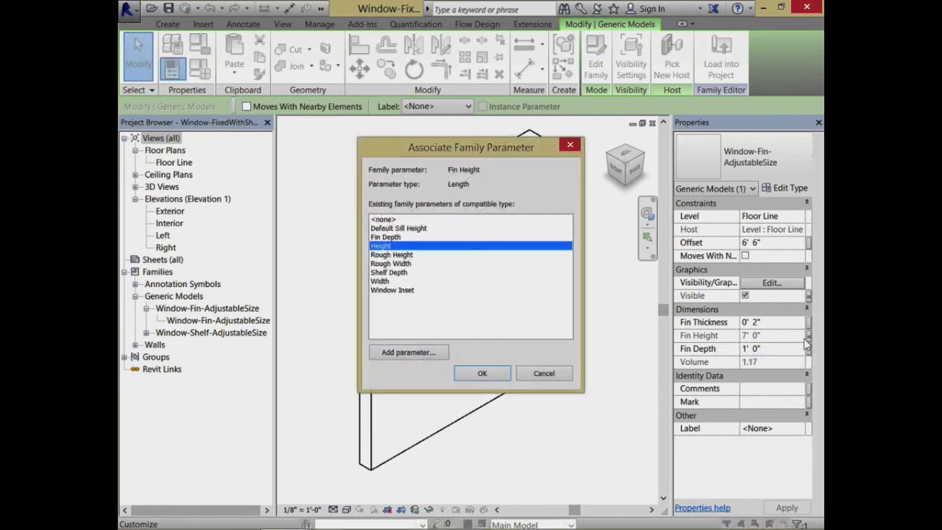
pyautogui.click(560, 378)
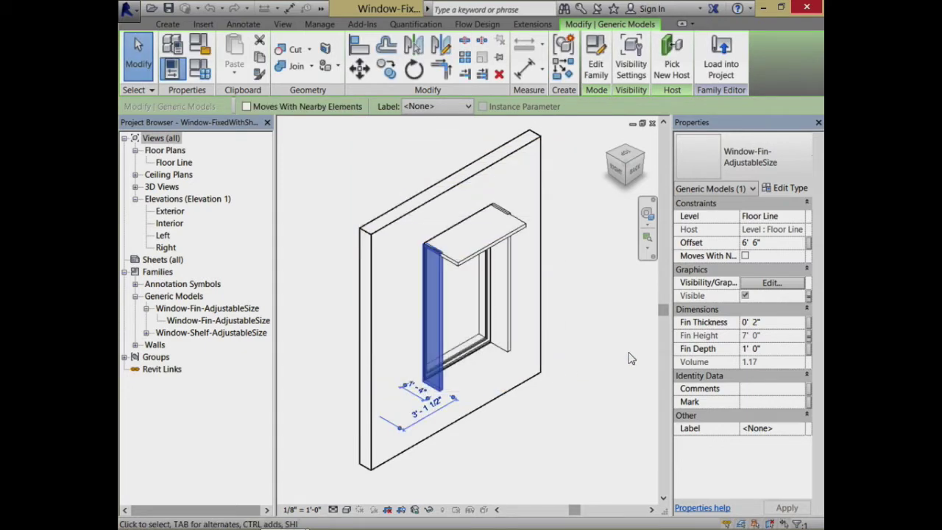
# Try to add an instance family parameter named Fin Depth for the selected fin's depth.
pyautogui.click(809, 351)
pyautogui.click(408, 351)
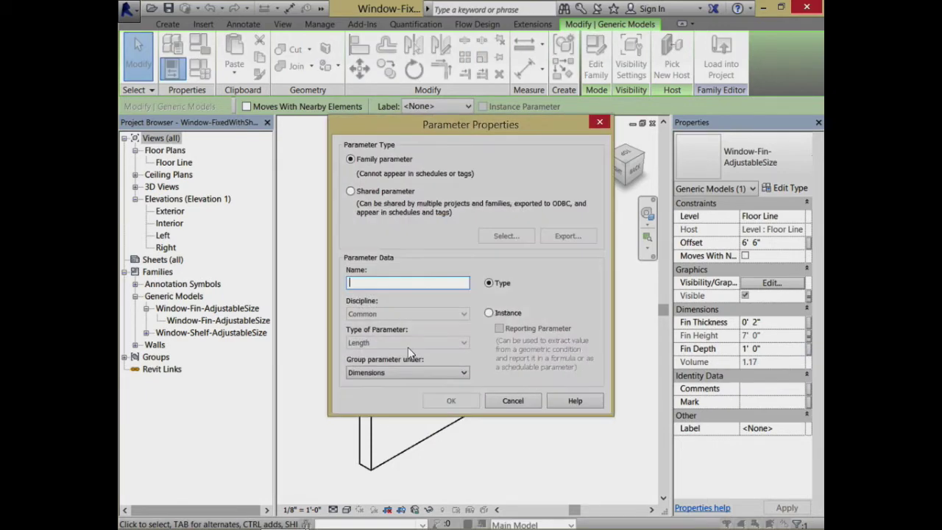
pyautogui.write('Fin D')
pyautogui.press('BackSpace')
pyautogui.press('BackSpace')
pyautogui.press('BackSpace')
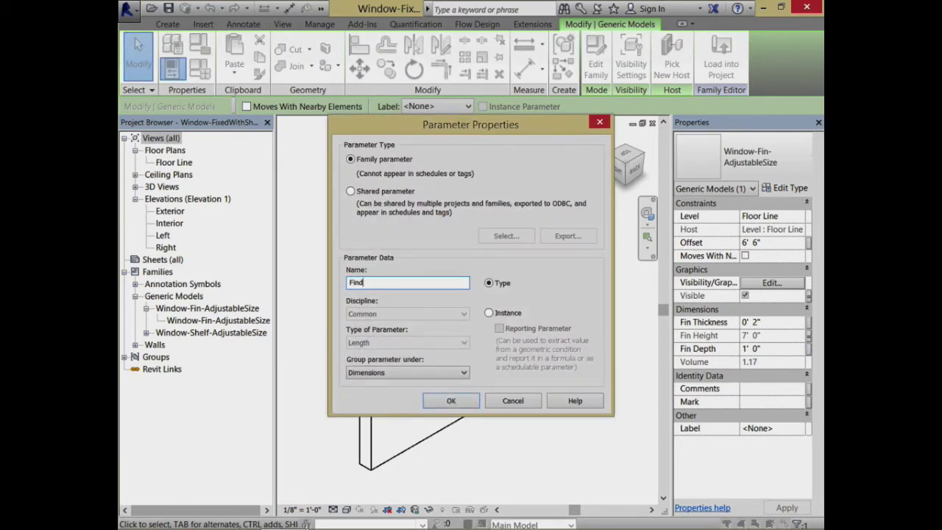
pyautogui.write('n Depth')
pyautogui.click(508, 314)
pyautogui.click(451, 400)
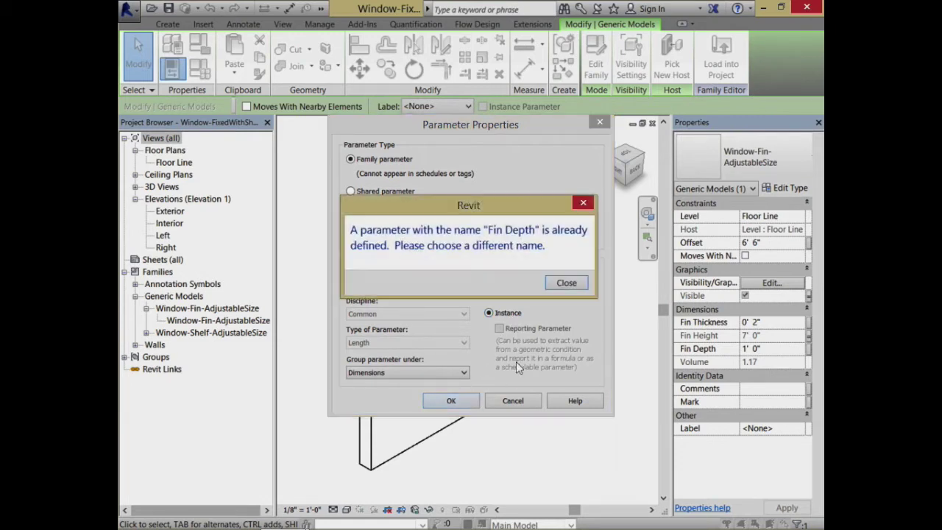
pyautogui.click(572, 287)
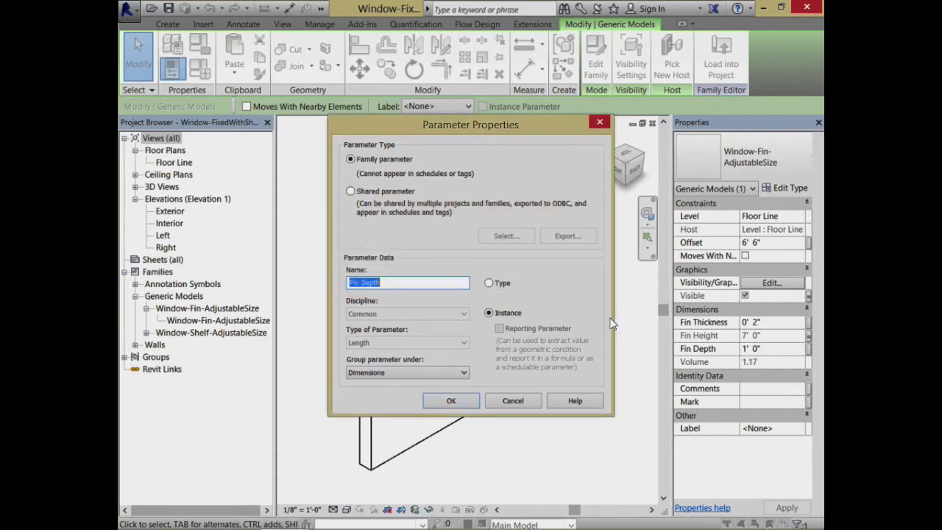
pyautogui.click(513, 401)
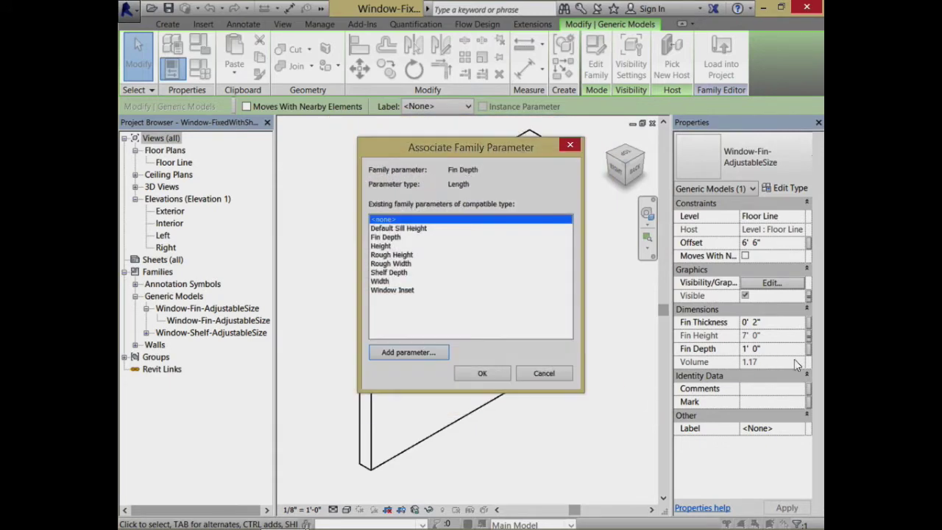
# Associate the selected fin's depth with the existing Fin Depth parameter and its thickness with a new instance parameter named Fin Thickness.
pyautogui.click(402, 238)
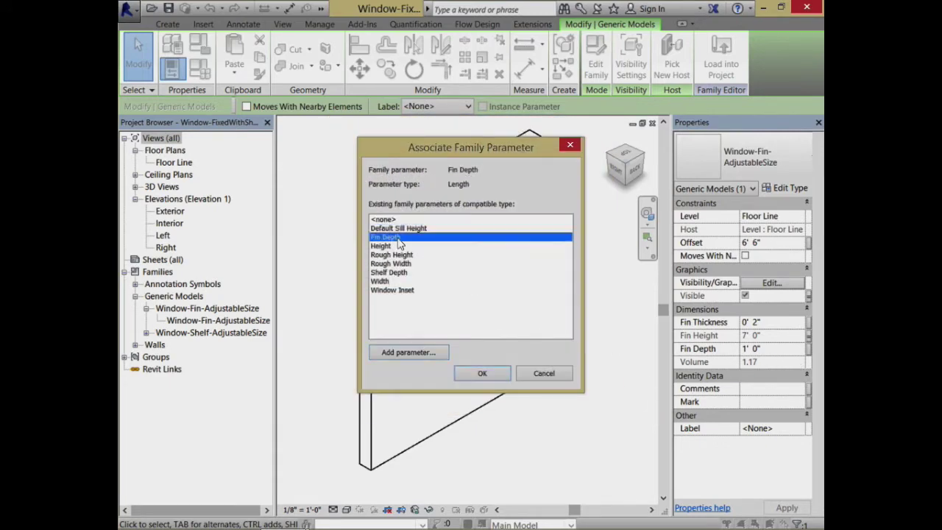
pyautogui.click(481, 374)
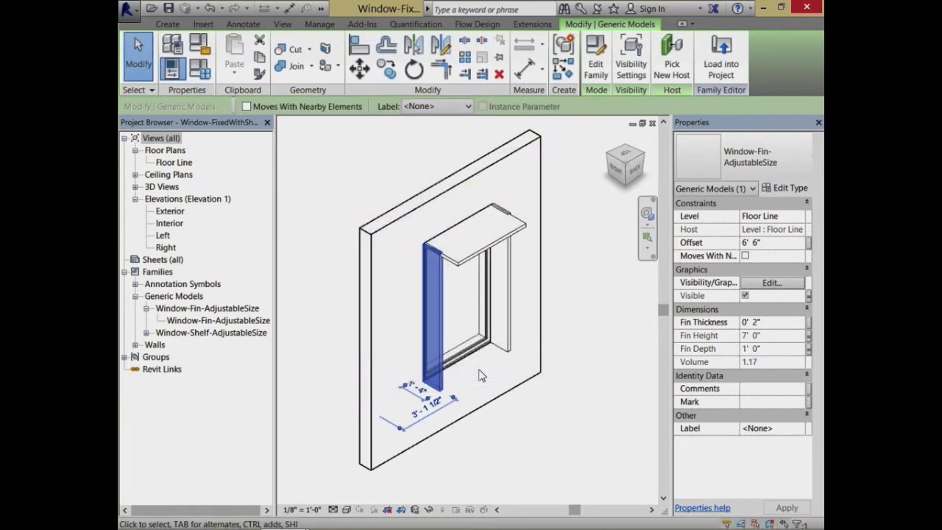
pyautogui.click(810, 324)
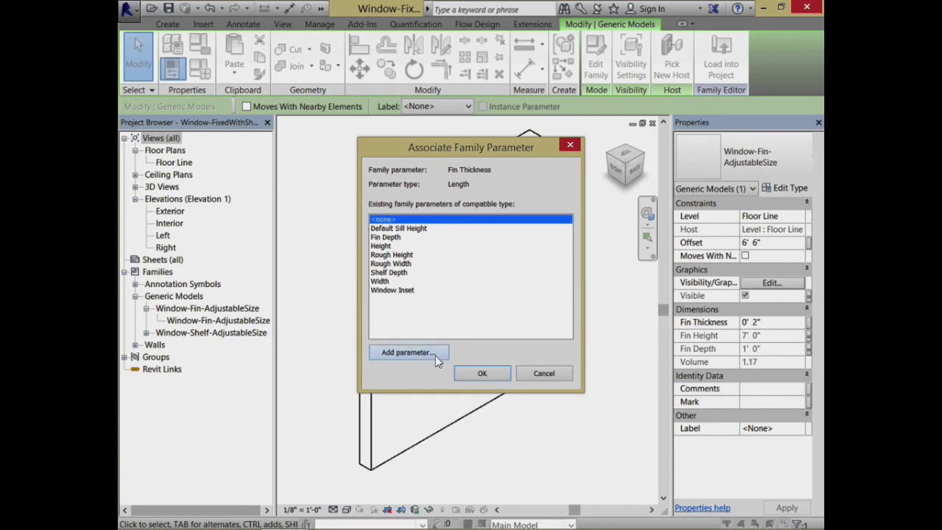
pyautogui.click(410, 353)
pyautogui.write('Fi')
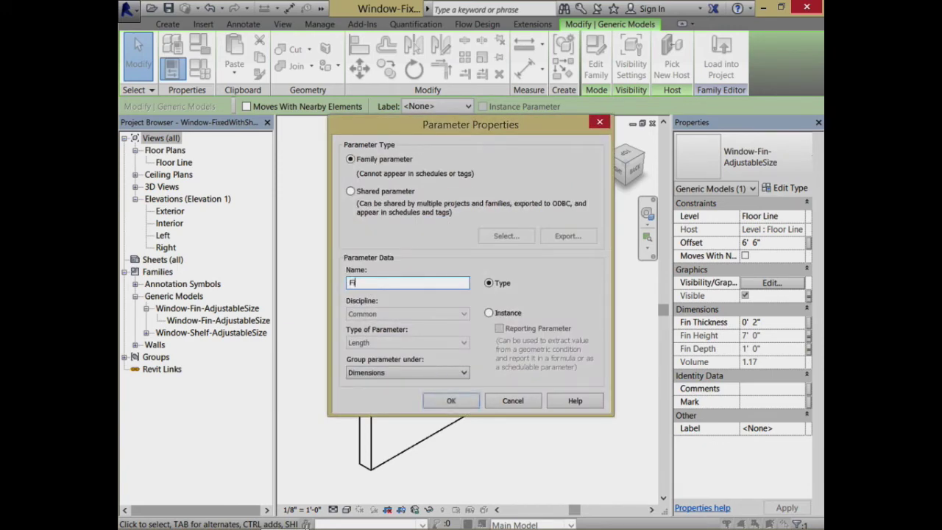
pyautogui.write('n Thickness')
pyautogui.click(487, 312)
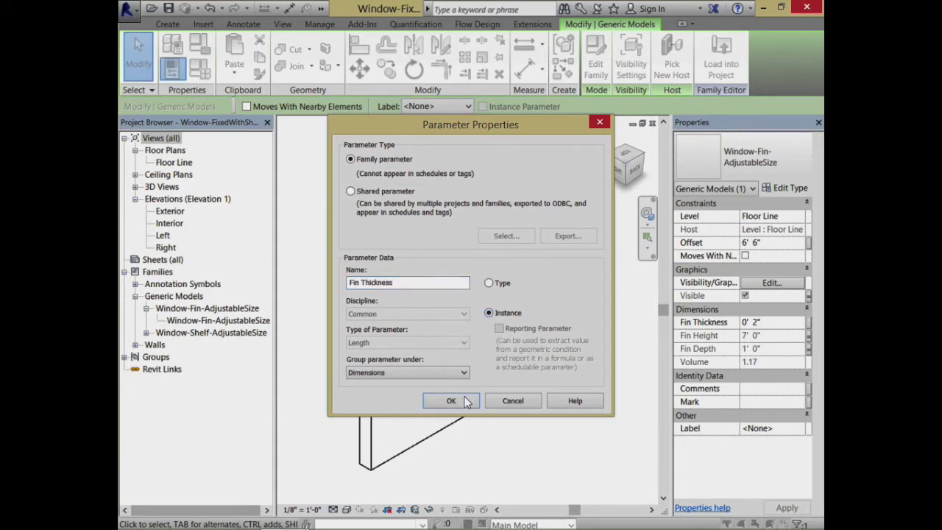
pyautogui.click(464, 398)
pyautogui.click(471, 377)
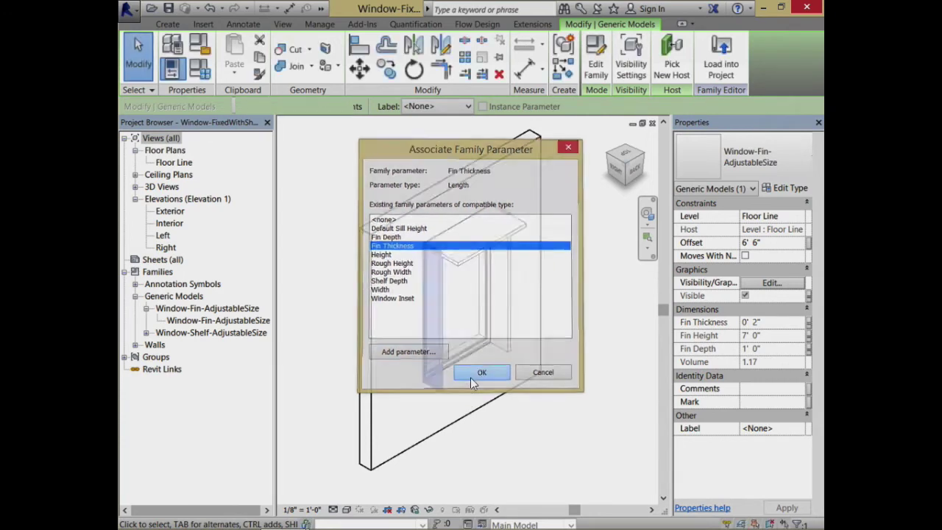
pyautogui.click(519, 447)
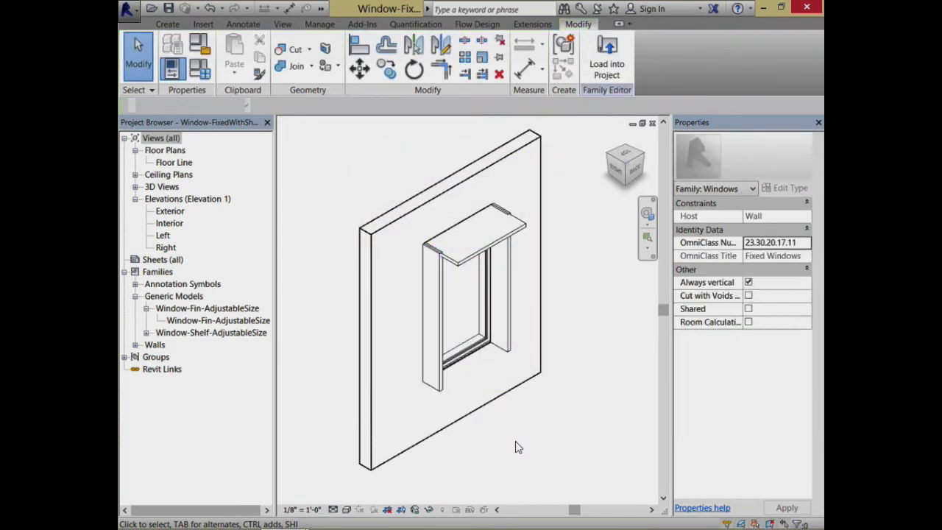
# Review the window family's dimension parameters and its shelf and fin visibility options in Family Types, leaving everything unchanged.
pyautogui.click(442, 339)
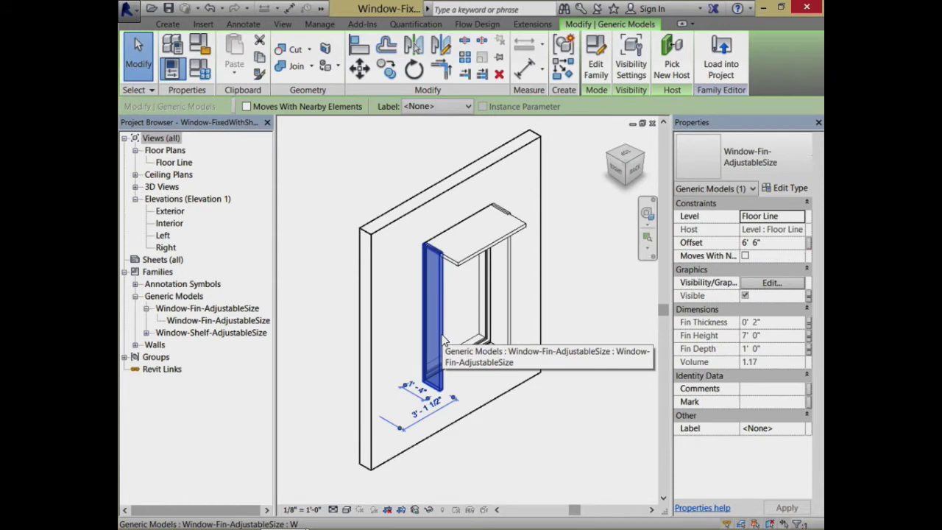
pyautogui.click(210, 62)
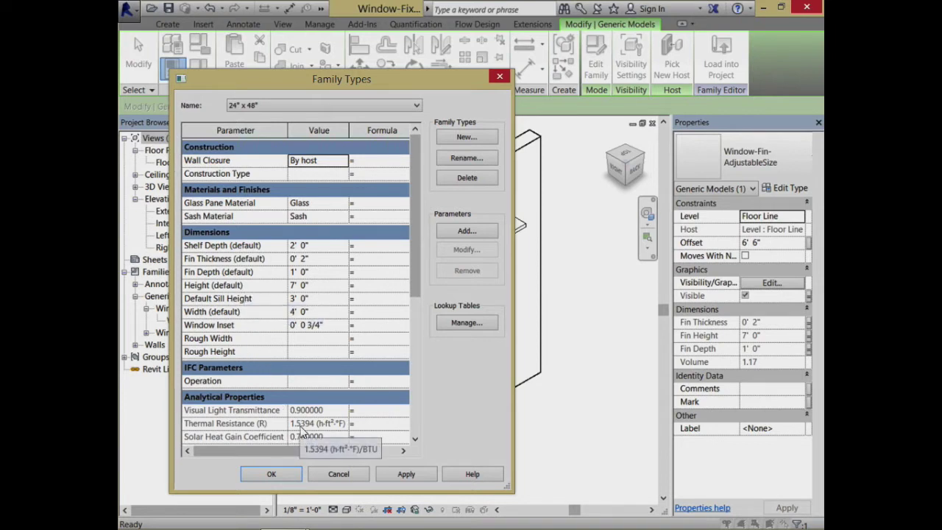
pyautogui.moveTo(415, 300); pyautogui.dragTo(413, 414)
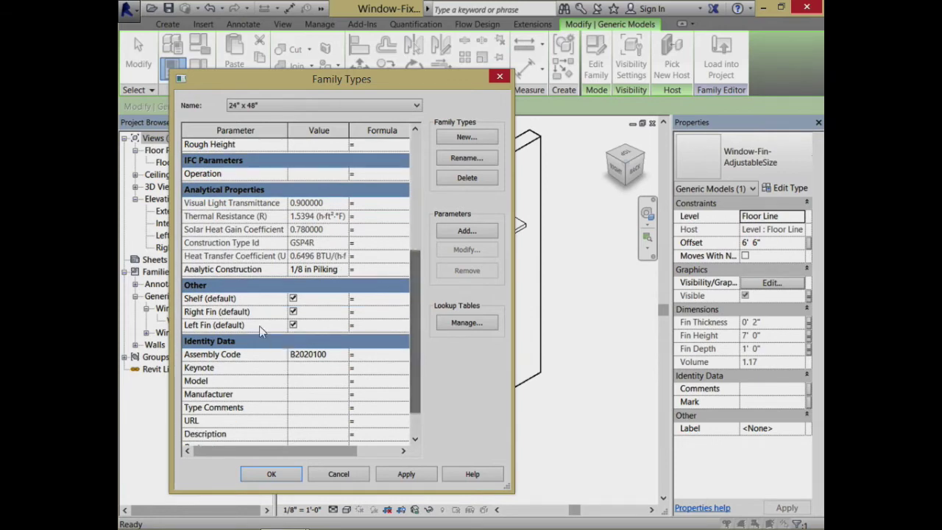
pyautogui.click(361, 473)
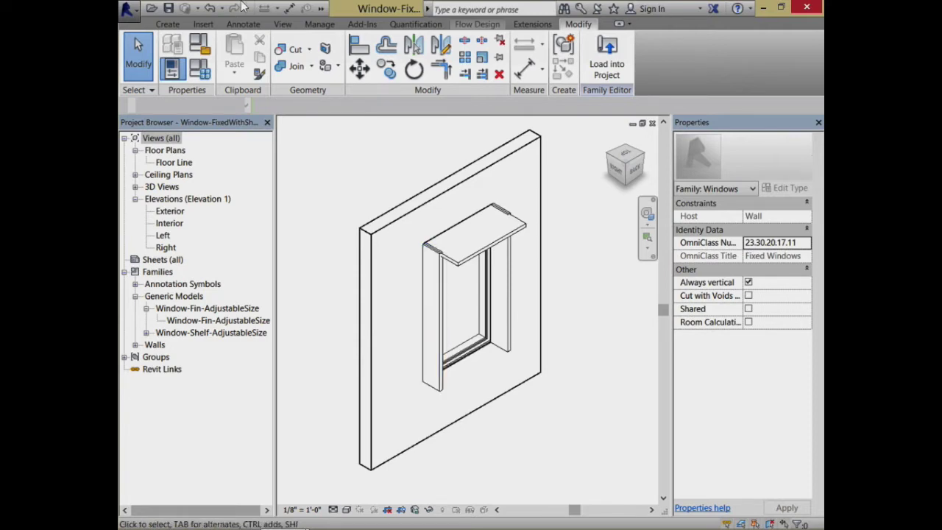
pyautogui.click(199, 65)
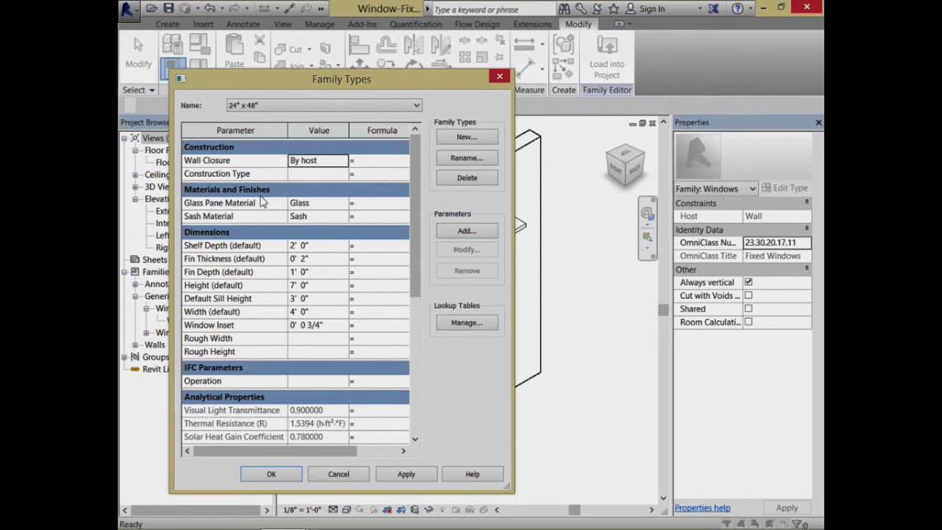
pyautogui.click(364, 474)
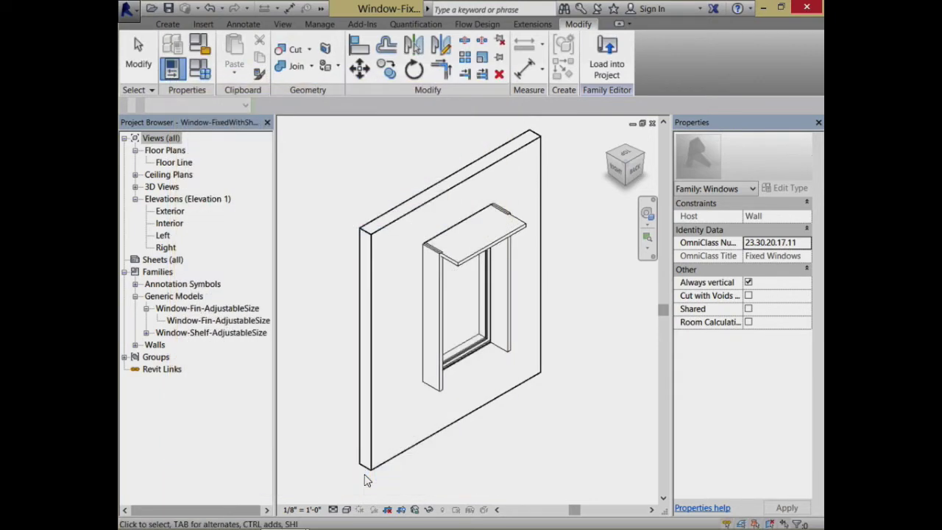
# Associate the shelf's thickness with a new instance family parameter named Shelf Thickness.
pyautogui.click(477, 257)
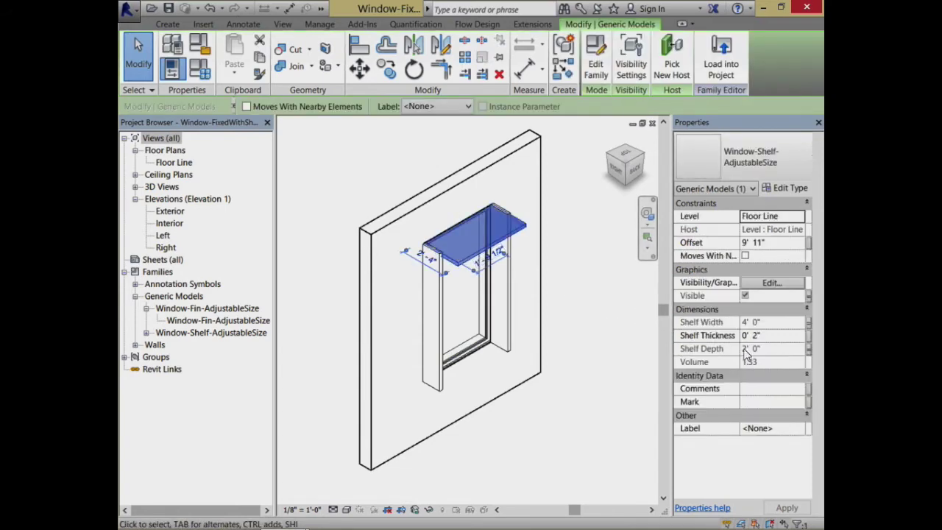
pyautogui.click(808, 336)
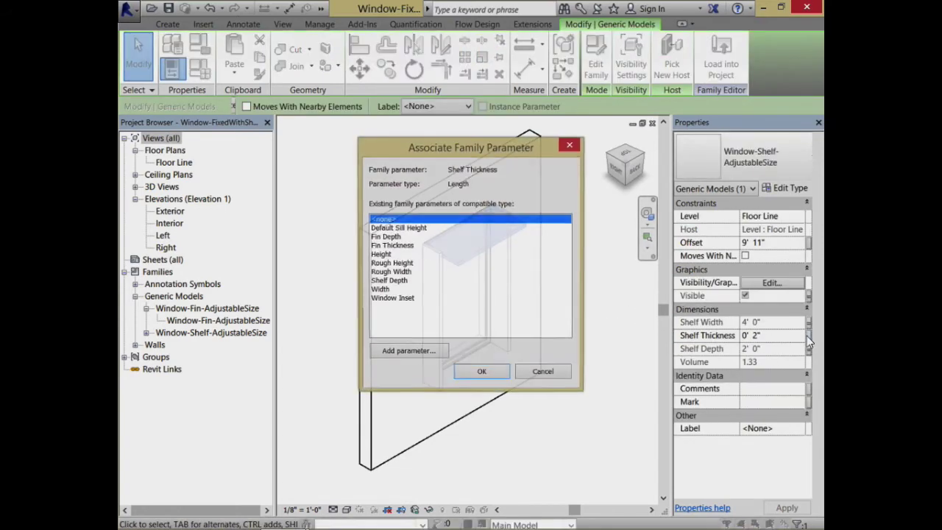
pyautogui.click(429, 350)
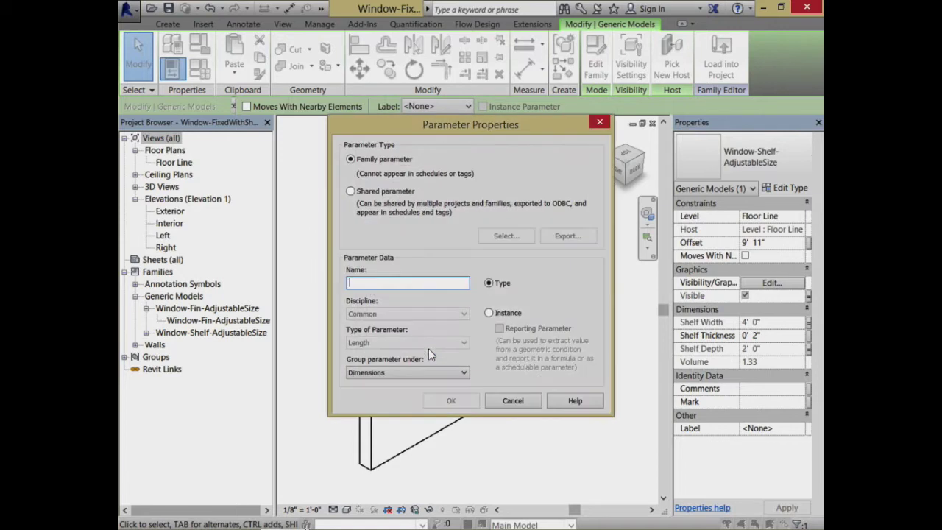
pyautogui.write('Shelf Thickness')
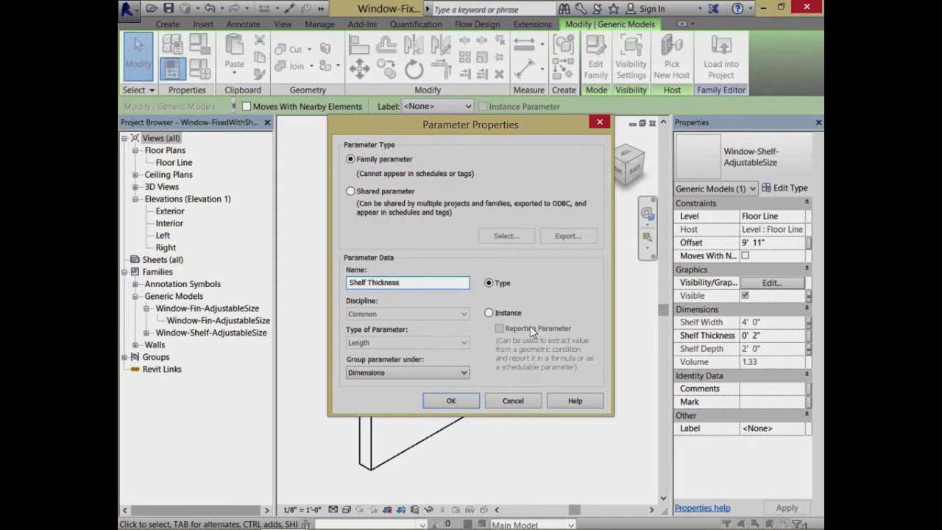
pyautogui.click(495, 313)
pyautogui.click(451, 401)
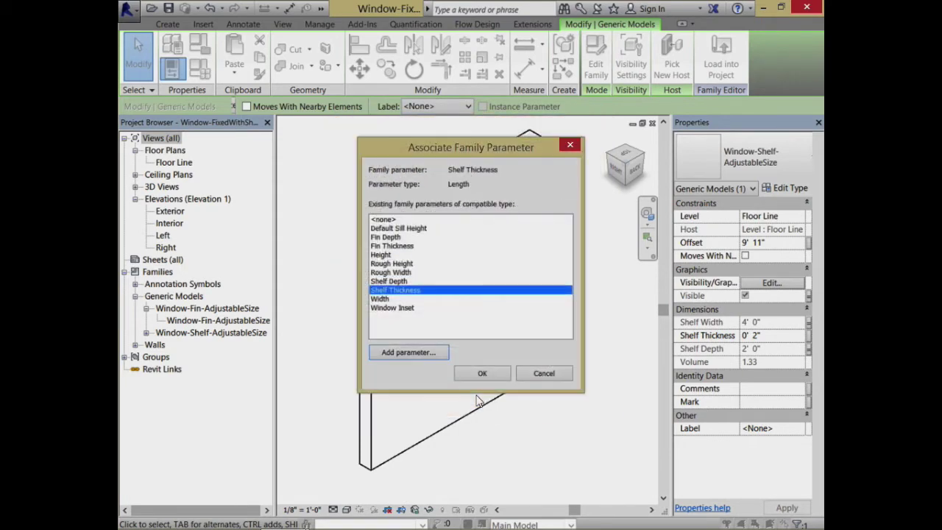
pyautogui.click(506, 373)
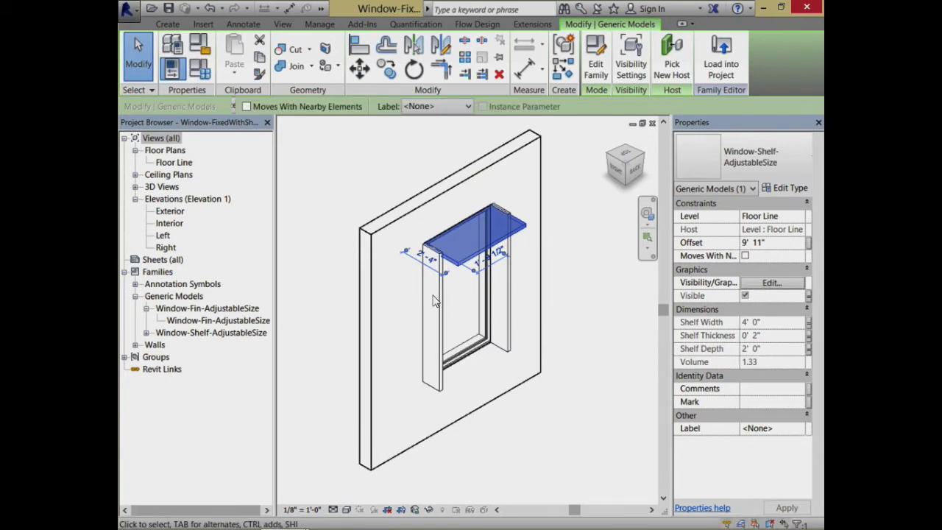
pyautogui.click(328, 211)
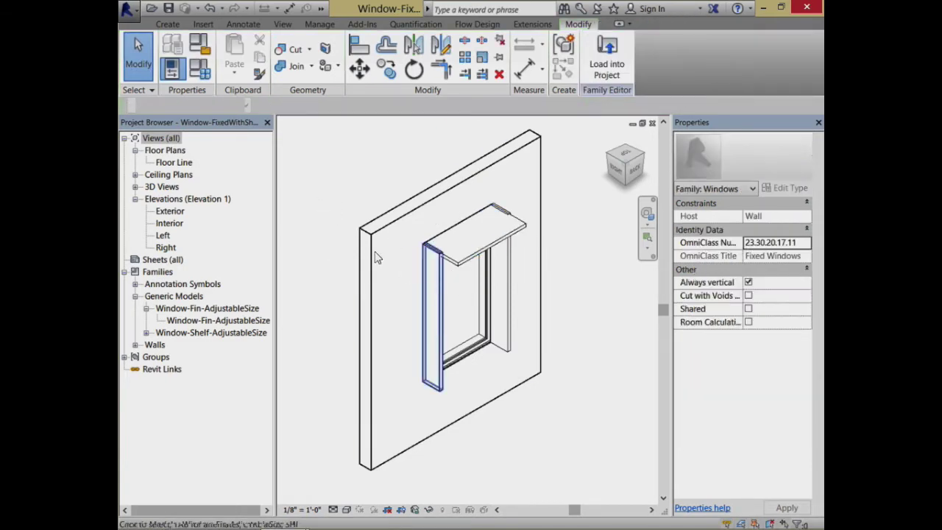
# Review the dimension parameters in Family Types and check which family parameter the side fin's Fin Height is associated with.
pyautogui.click(208, 79)
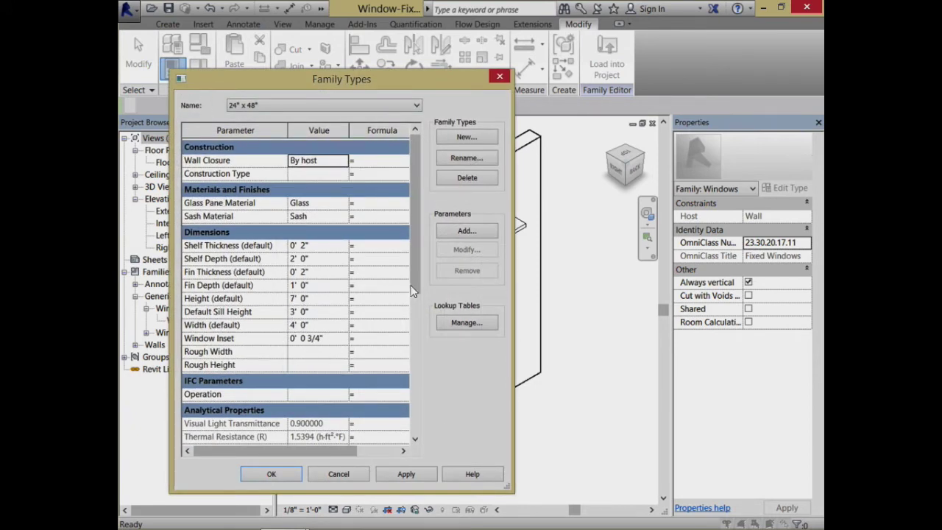
pyautogui.click(350, 480)
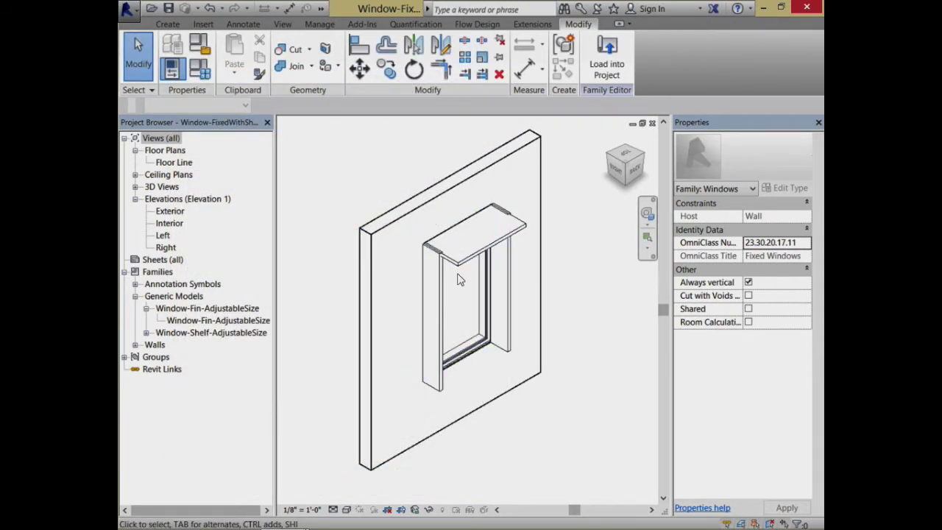
pyautogui.click(441, 296)
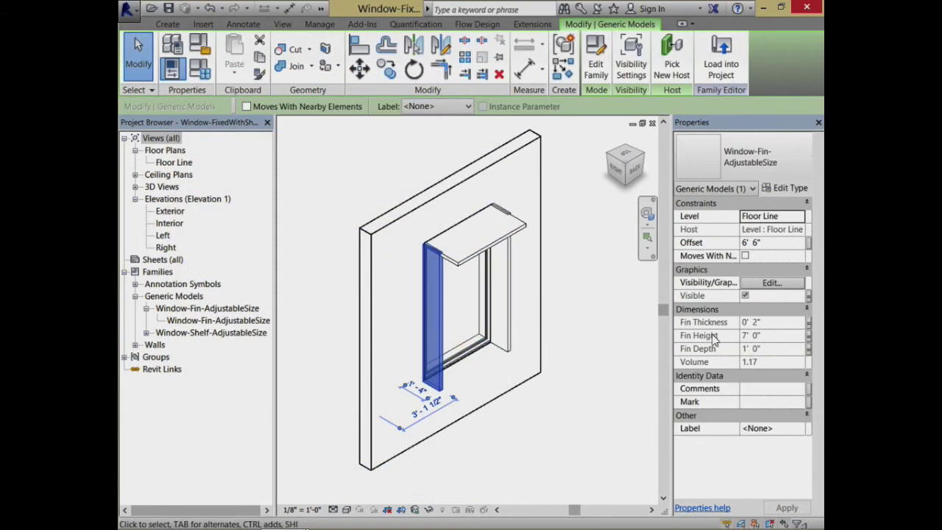
pyautogui.click(809, 338)
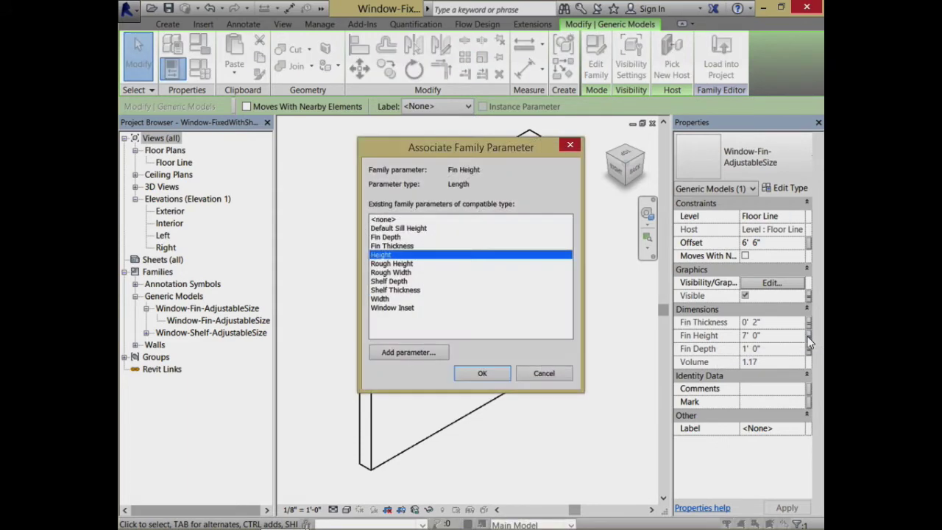
pyautogui.click(497, 372)
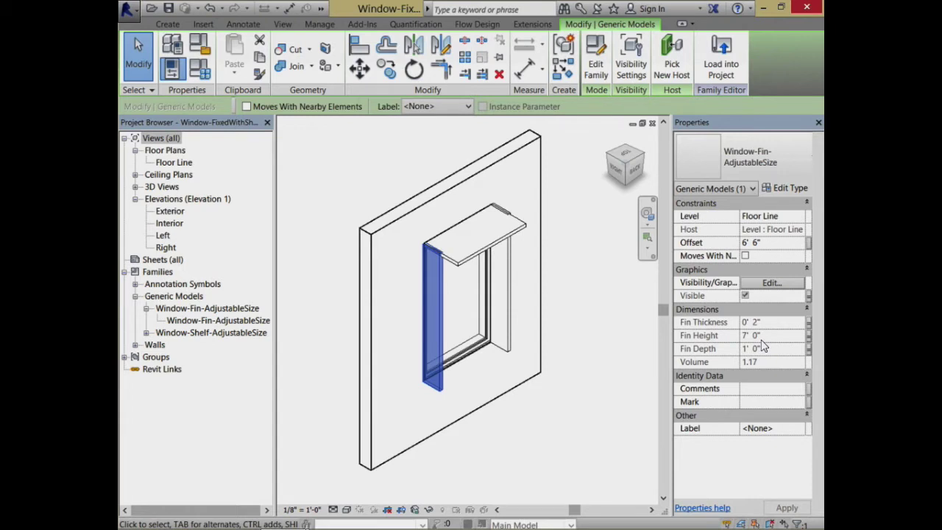
pyautogui.click(354, 160)
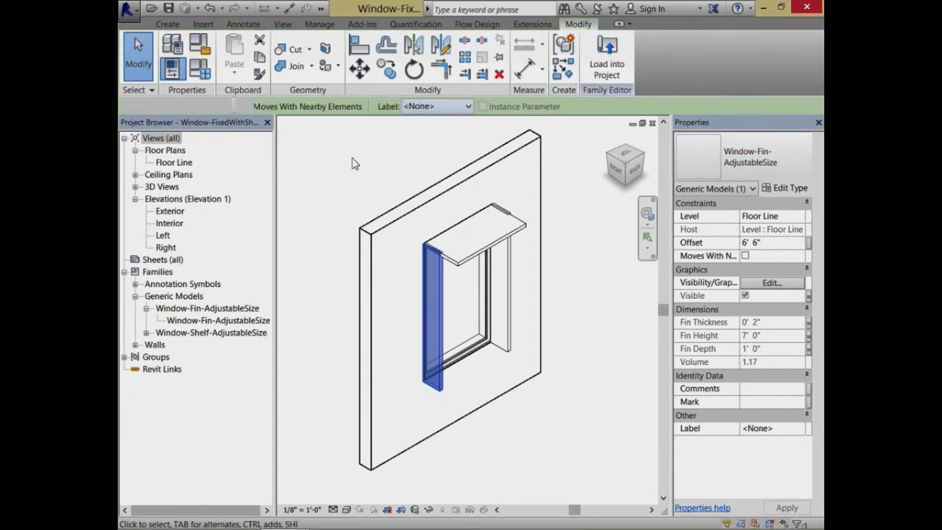
# Add an instance length parameter named Adjusted Fin Height to the window family, grouped under Dimensions.
pyautogui.click(202, 74)
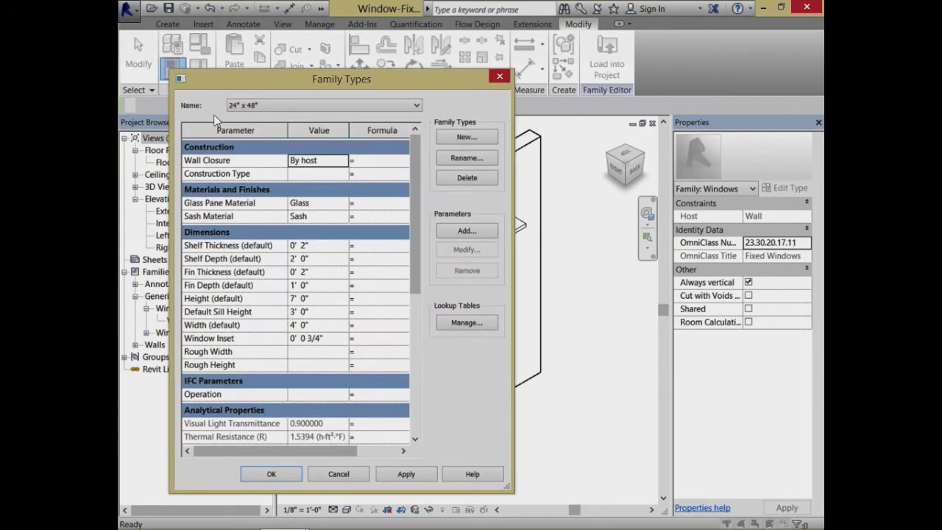
pyautogui.click(469, 231)
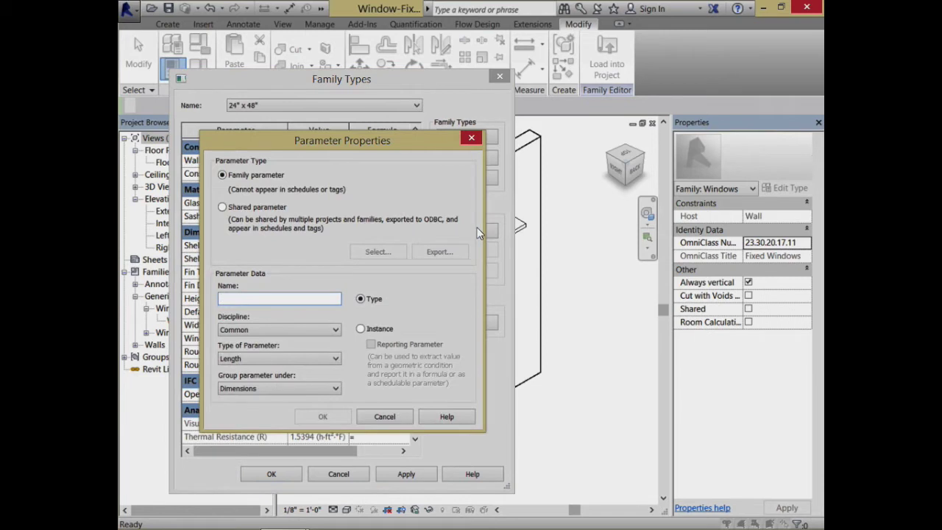
pyautogui.write('Adjust')
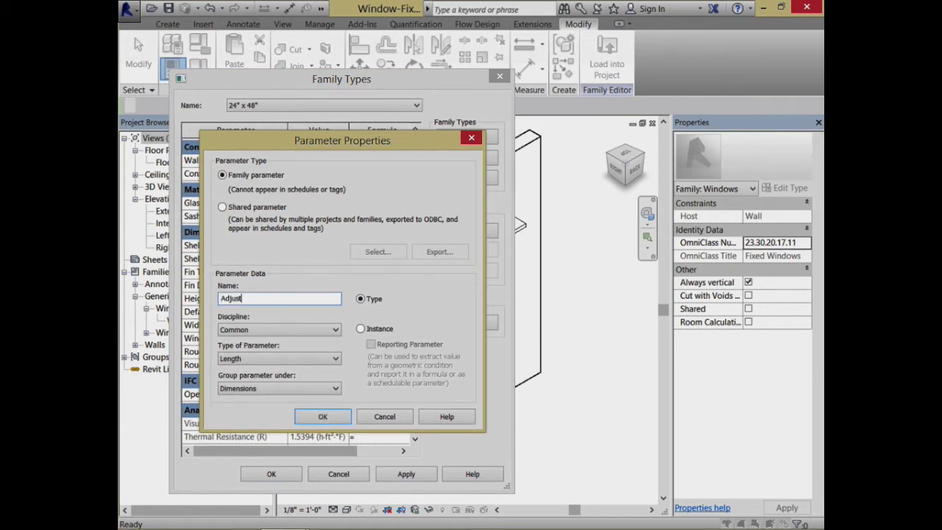
pyautogui.write('ed Fin Height')
pyautogui.click(360, 329)
pyautogui.click(339, 418)
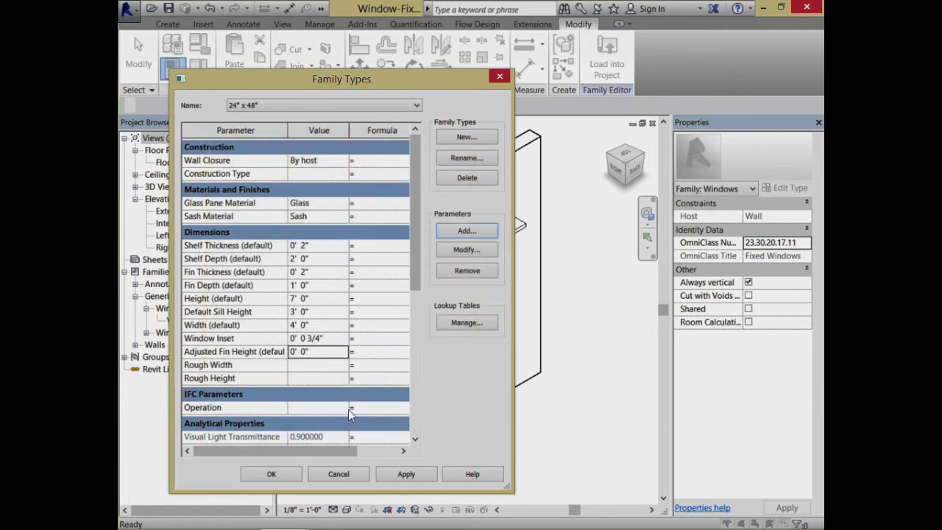
# Give Adjusted Fin Height the formula Height - Shelf Thickness and accept the Family Types changes.
pyautogui.click(363, 354)
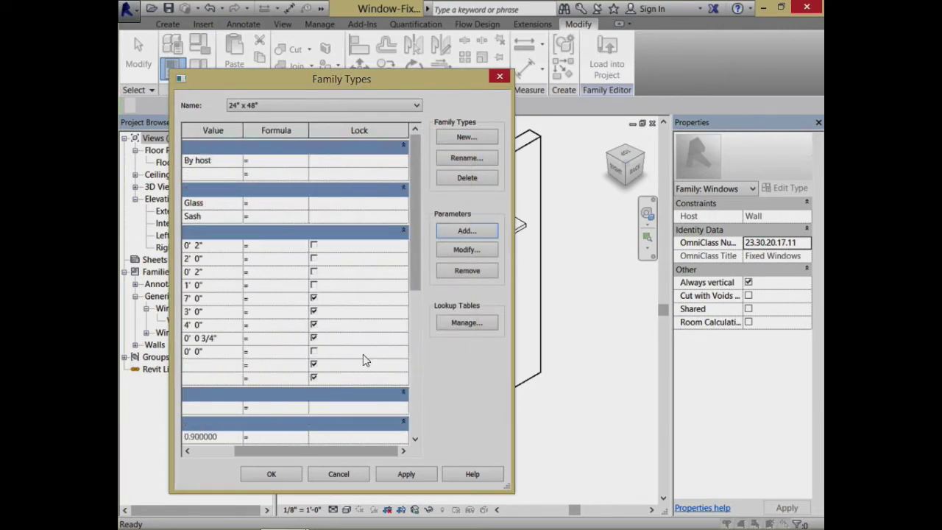
pyautogui.write('Height')
pyautogui.write(' - Shelf')
pyautogui.write(' Thicknes')
pyautogui.write('s')
pyautogui.press('Return')
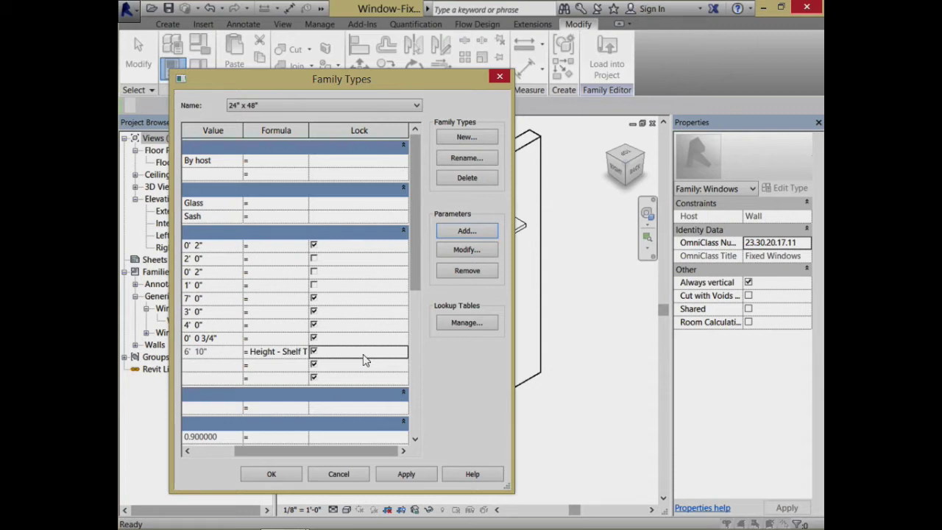
pyautogui.click(271, 474)
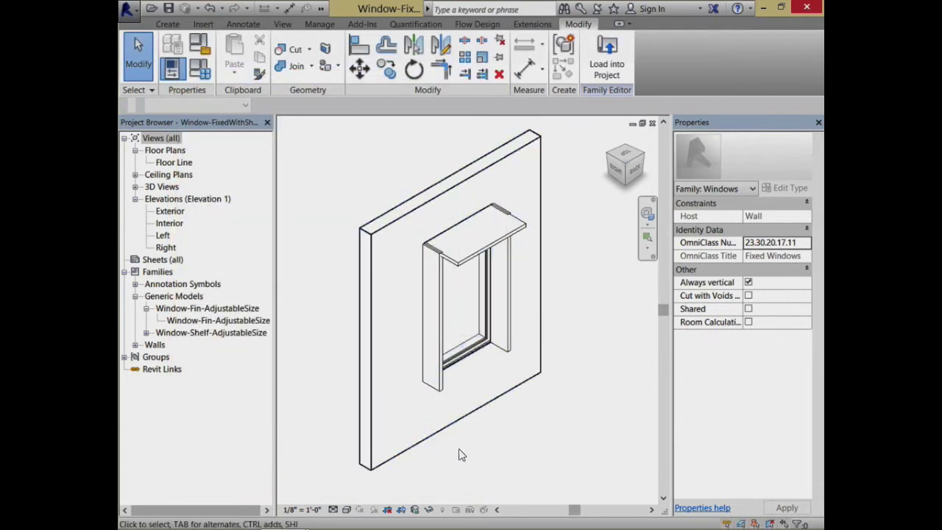
# Associate the Fin Height of the side fin nearest the viewer with the Adjusted Fin Height family parameter.
pyautogui.click(443, 331)
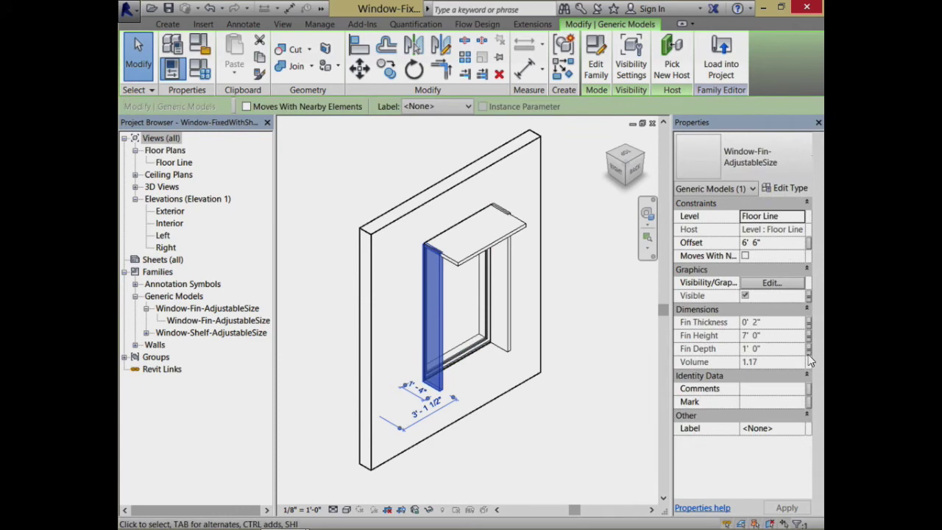
pyautogui.click(809, 336)
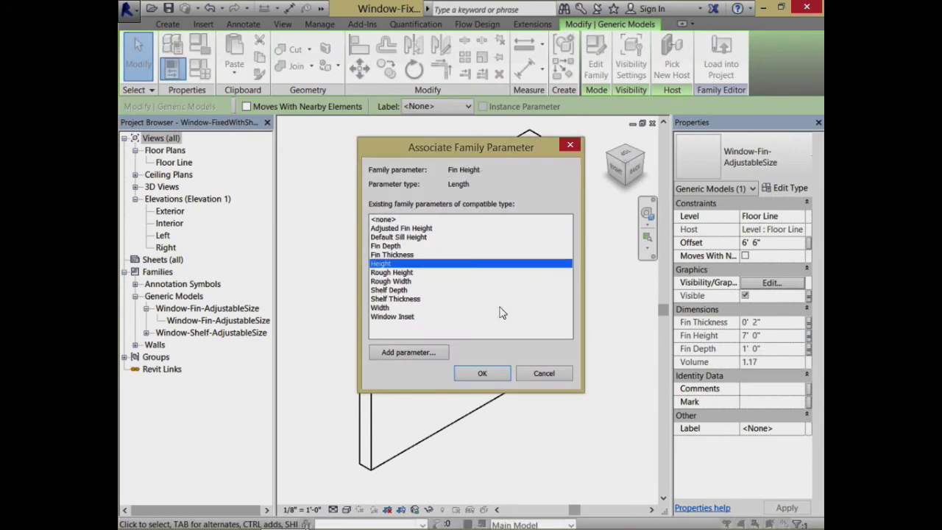
pyautogui.click(409, 229)
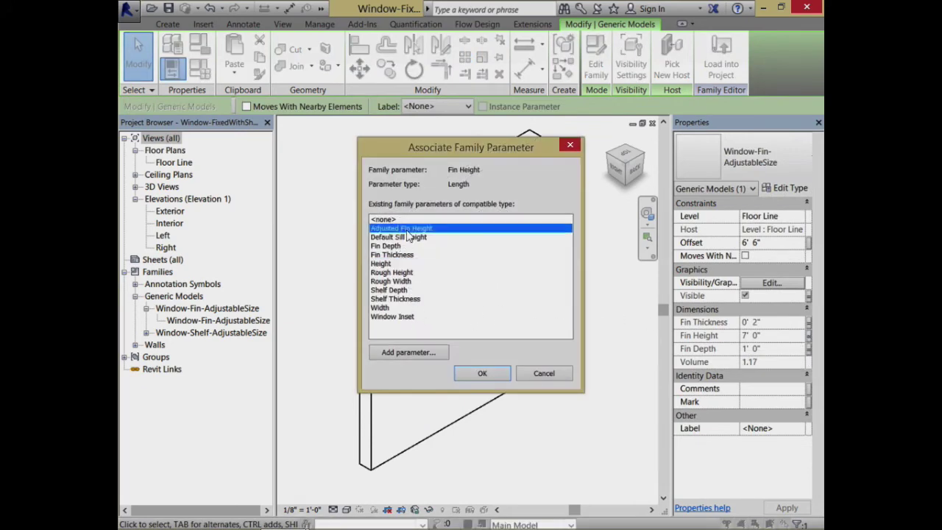
pyautogui.click(480, 375)
pyautogui.click(499, 420)
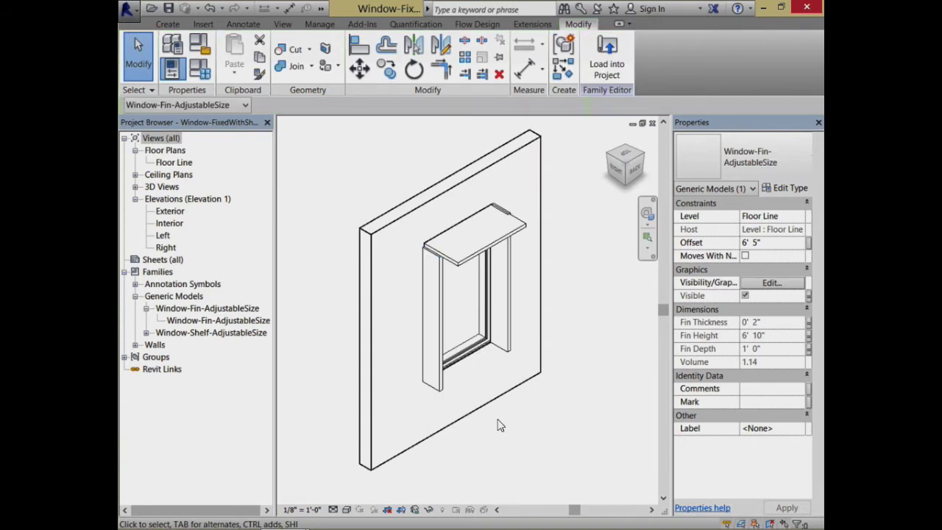
# Associate the Fin Height of the opposite side fin, on the far side of the window, with Adjusted Fin Height.
pyautogui.click(504, 335)
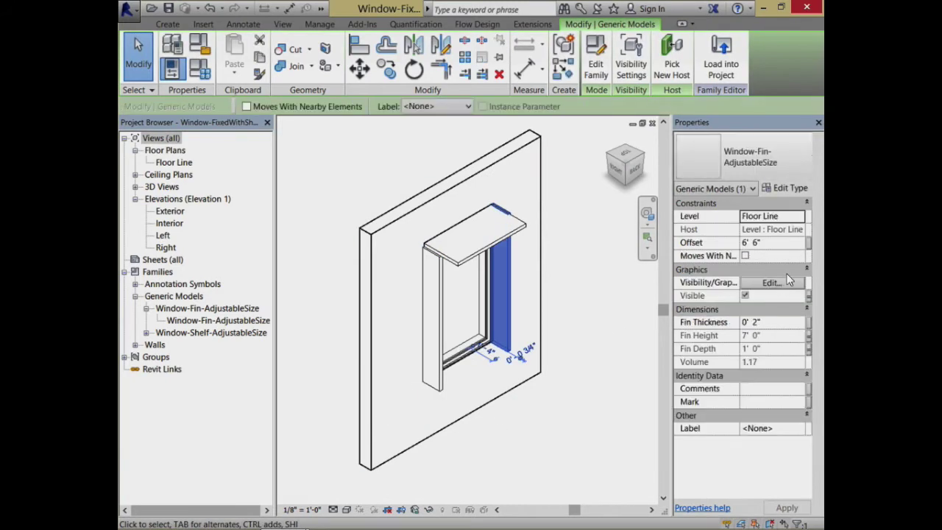
pyautogui.click(809, 335)
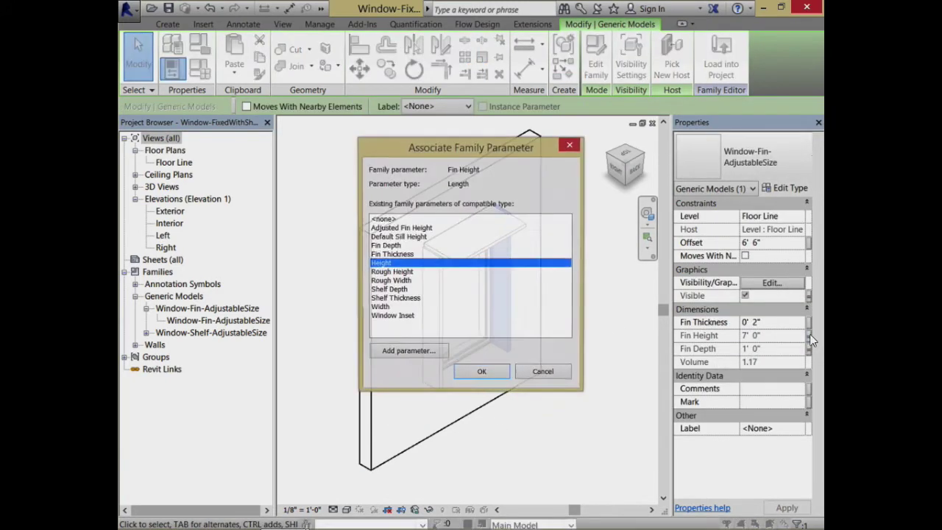
pyautogui.click(407, 229)
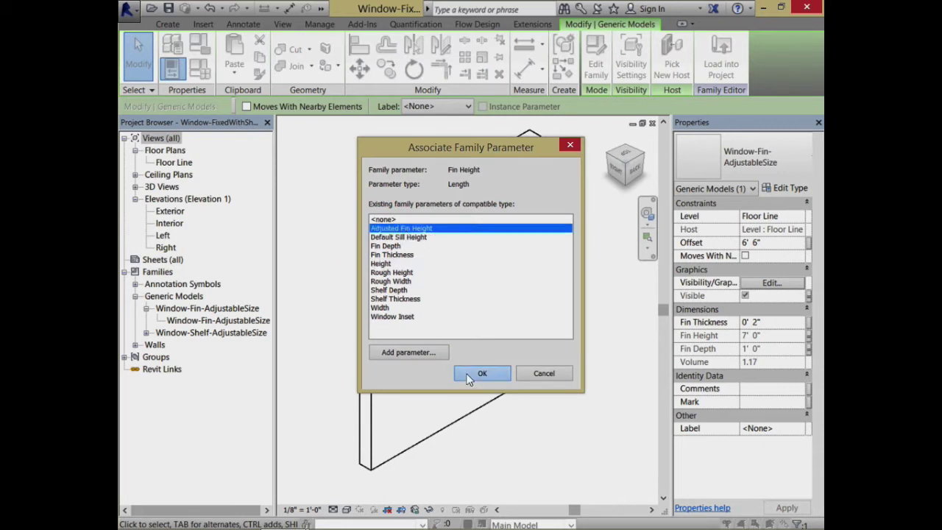
pyautogui.click(467, 375)
pyautogui.click(488, 444)
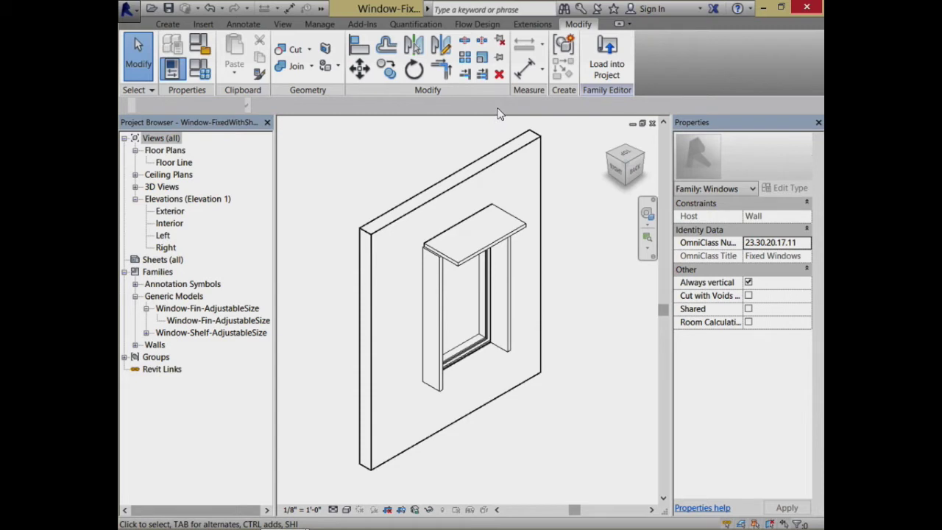
# Load the window family into Example 3.1 - WindowInstancesSineWave.rvt and leave window placement without placing one.
pyautogui.click(595, 52)
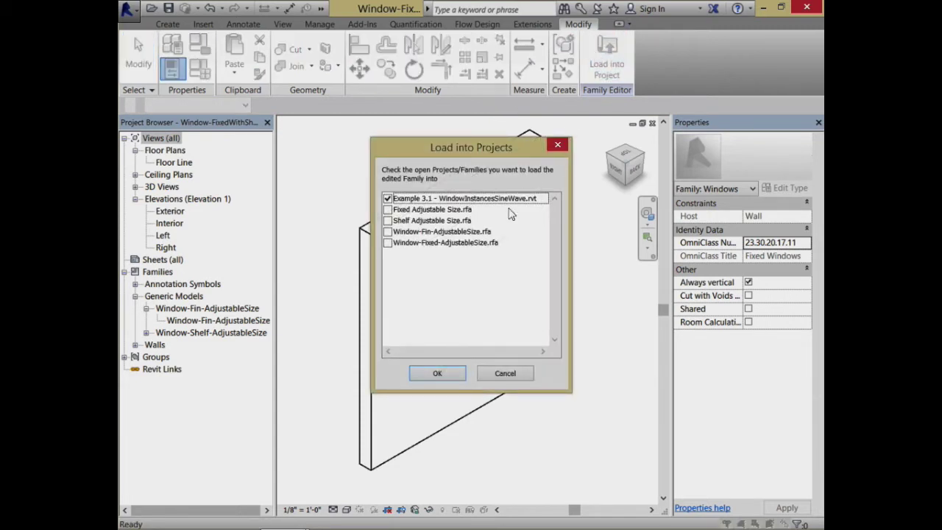
pyautogui.click(418, 373)
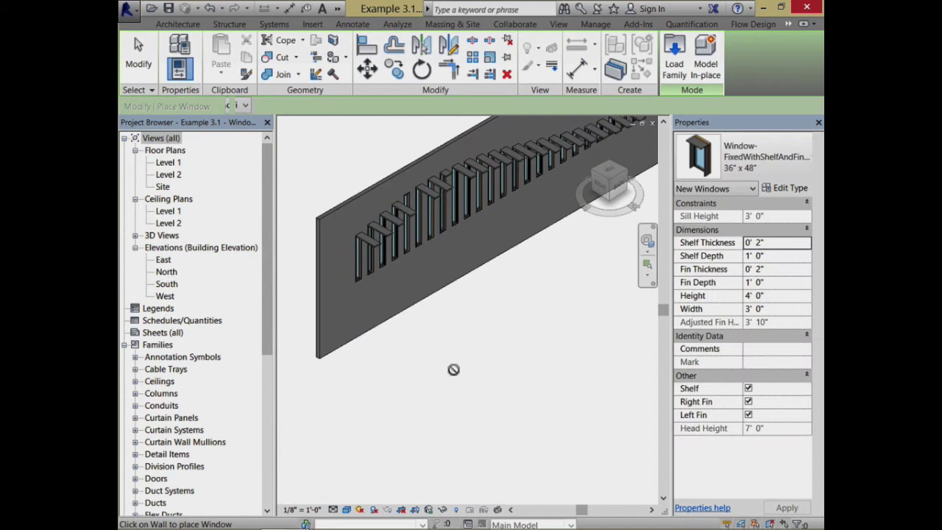
pyautogui.click(136, 65)
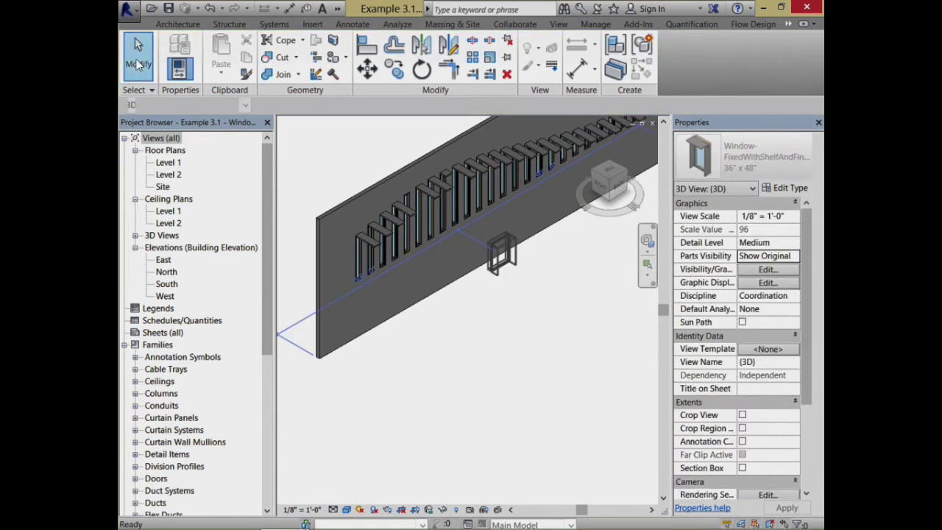
# Change all Fixed Adjustable Size 12" x 48" windows in the entire project to the Window-FixedWithShelfAndFins-AdjustableSize 36" x 48" type.
pyautogui.rightClick(365, 265)
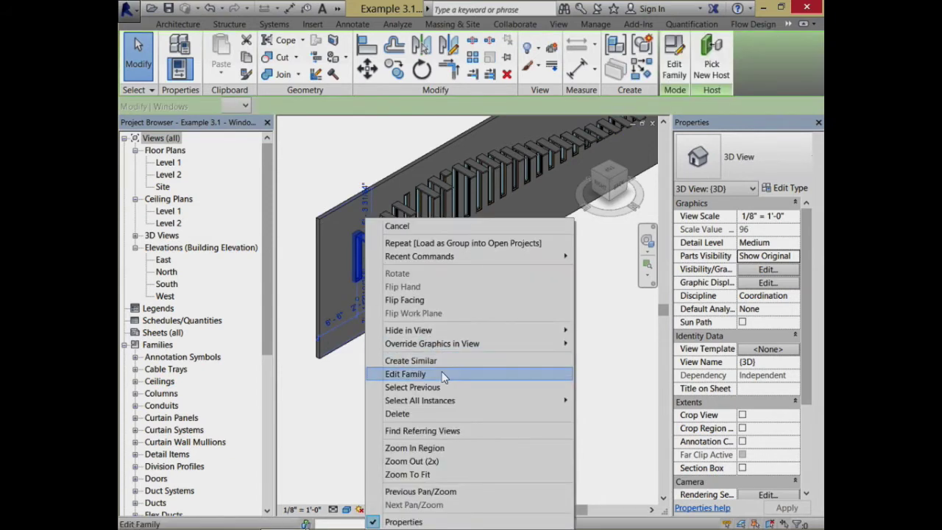
pyautogui.moveTo(442, 400)
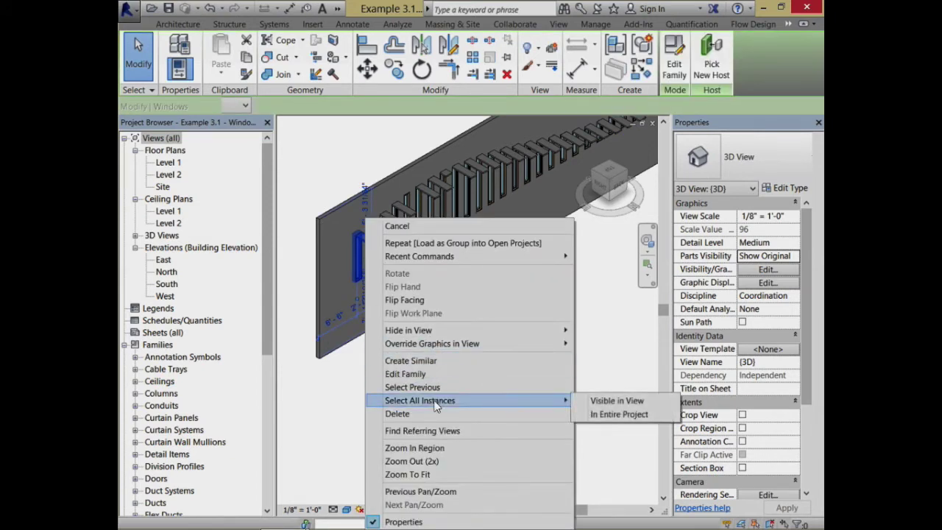
pyautogui.click(598, 414)
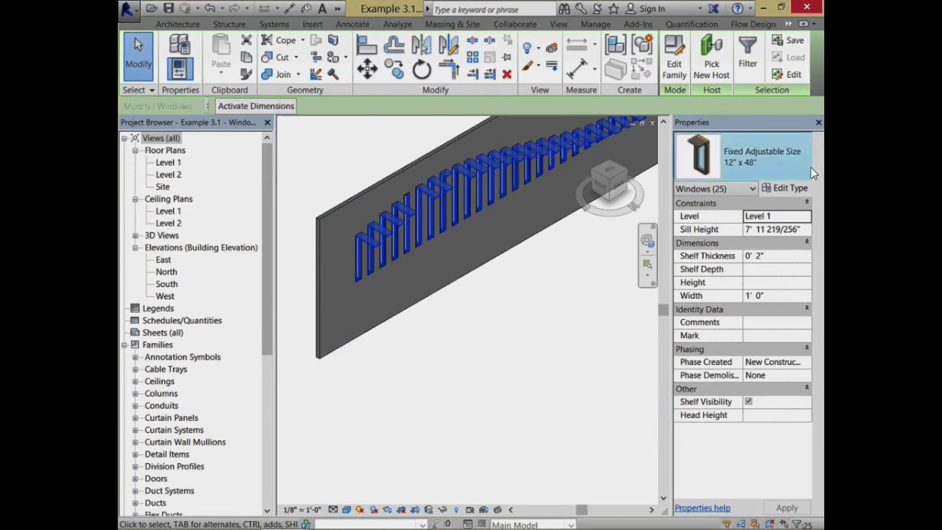
pyautogui.click(807, 159)
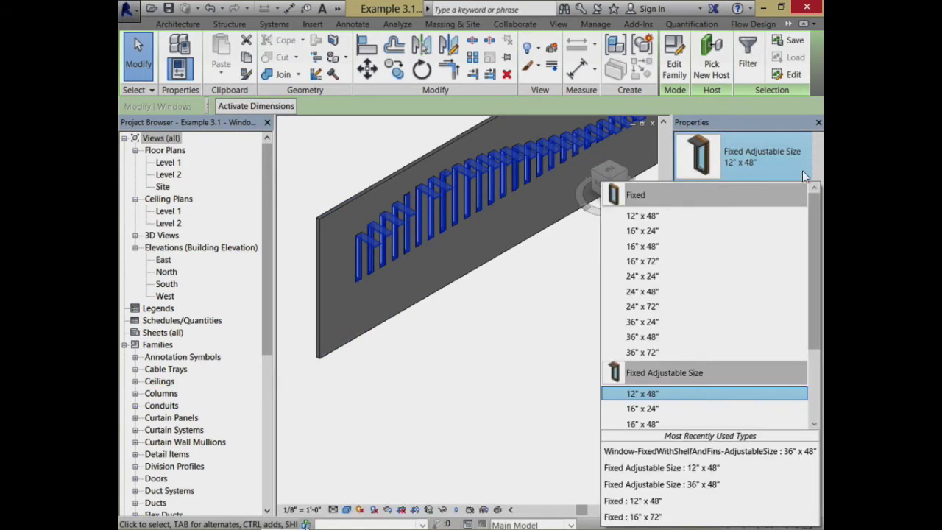
pyautogui.scroll(-2, 802, 352)
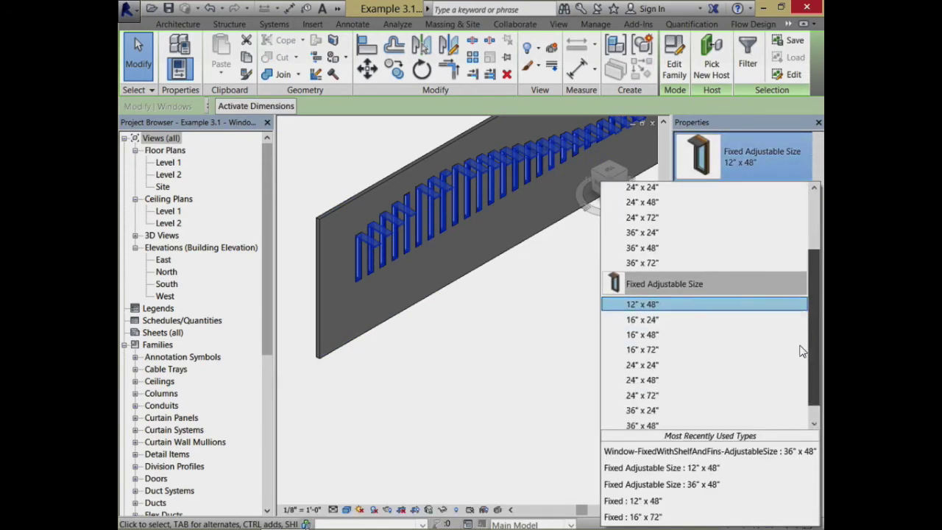
pyautogui.scroll(3, 809, 343)
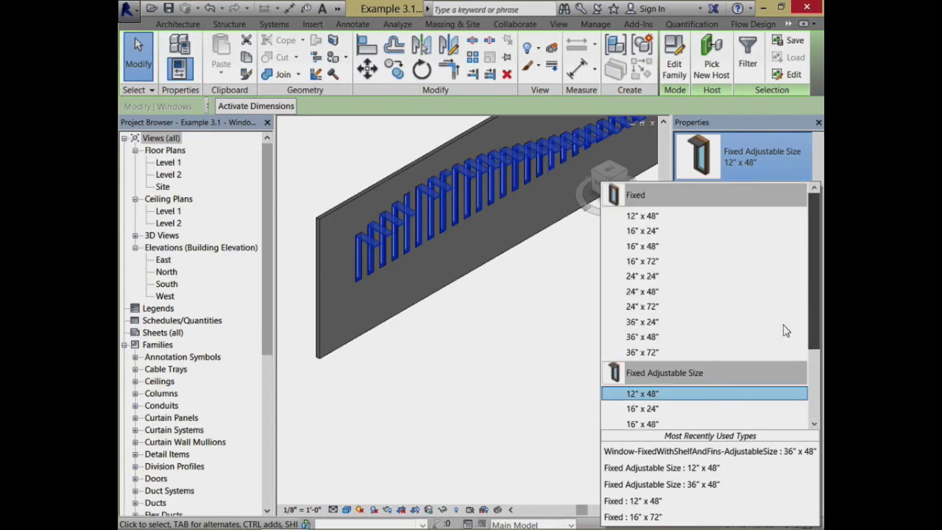
pyautogui.scroll(-2, 786, 331)
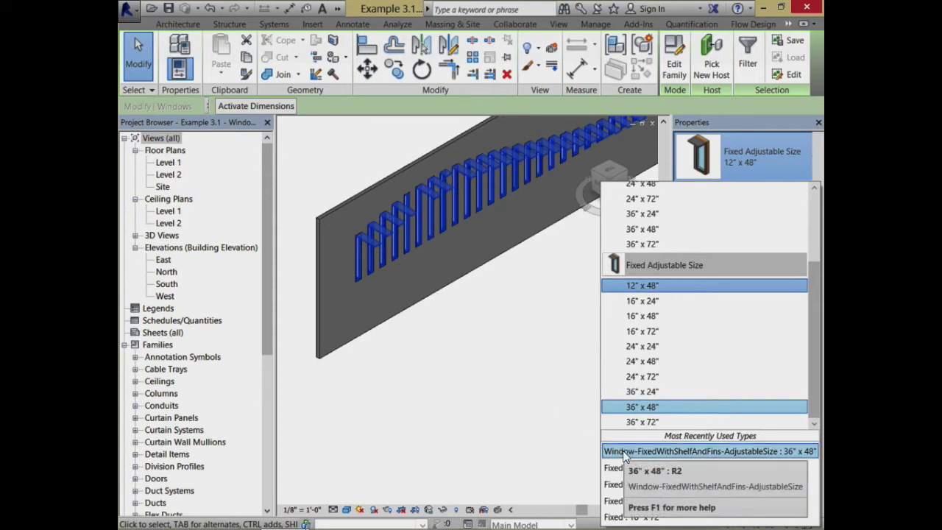
pyautogui.press('Escape')
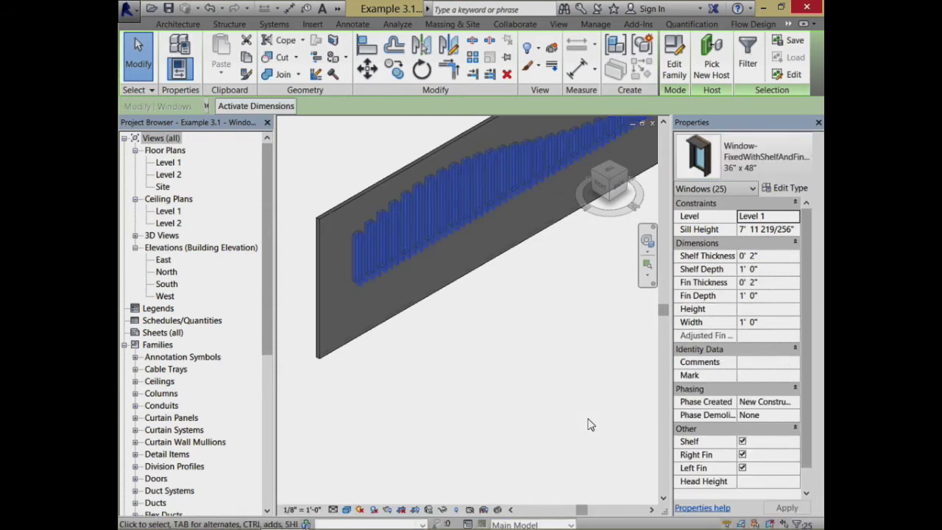
pyautogui.click(543, 385)
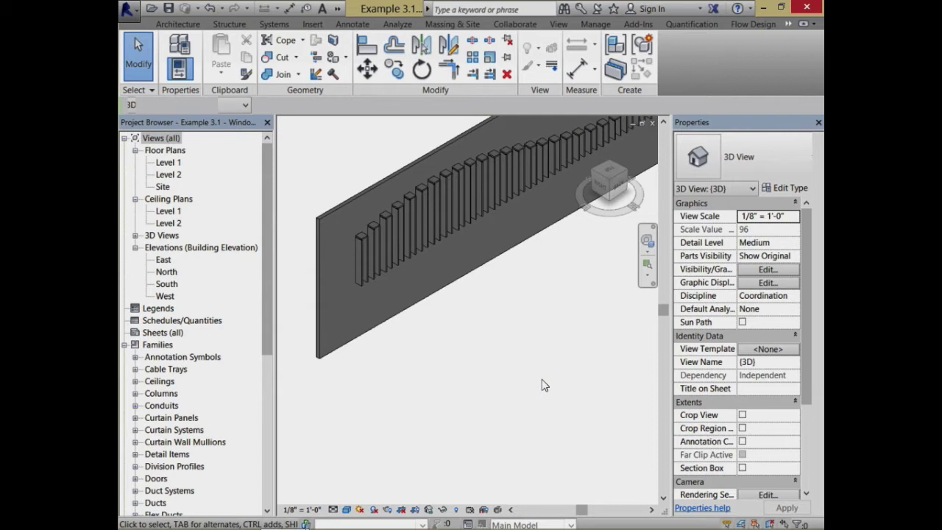
pyautogui.click(449, 235)
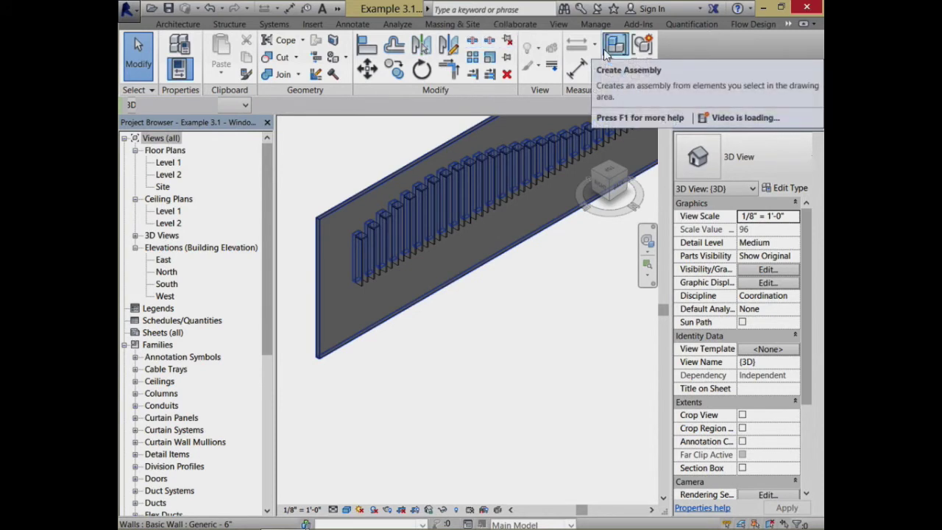
pyautogui.click(637, 345)
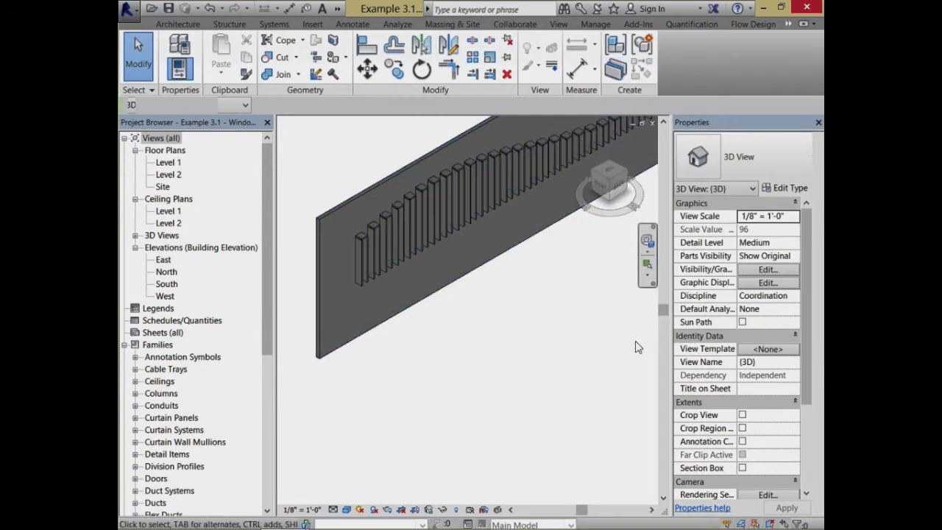
pyautogui.click(574, 193)
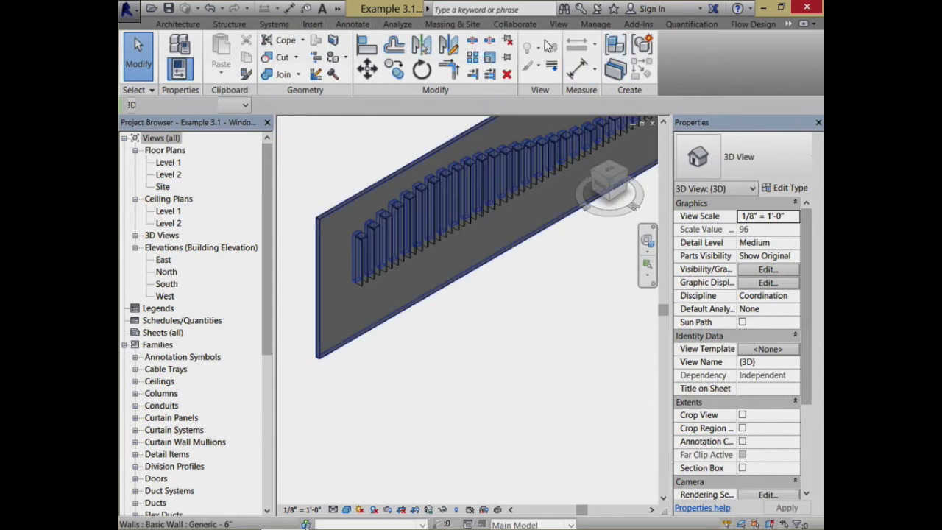
# Switch to the Dynamo window holding the Example 3.1 window graph and reposition it over the Revit model.
pyautogui.click(637, 25)
pyautogui.moveTo(524, 58)
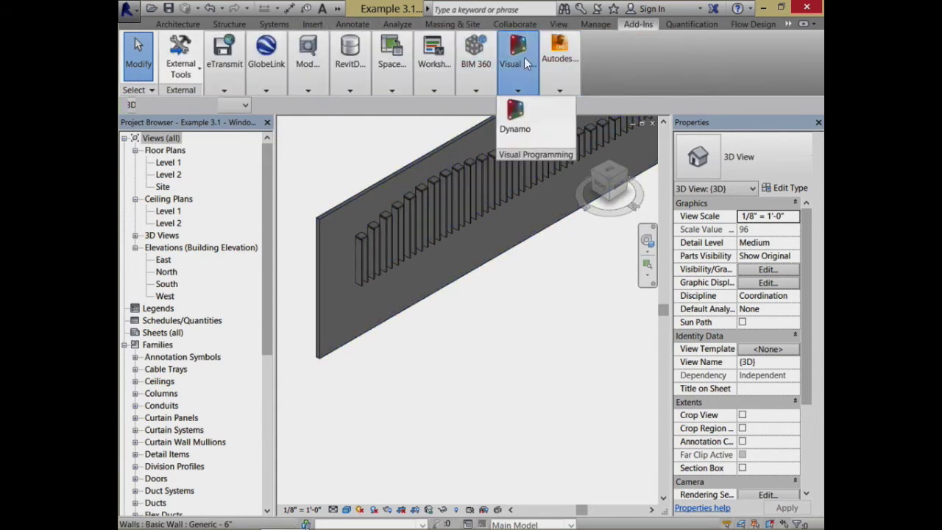
pyautogui.click(520, 136)
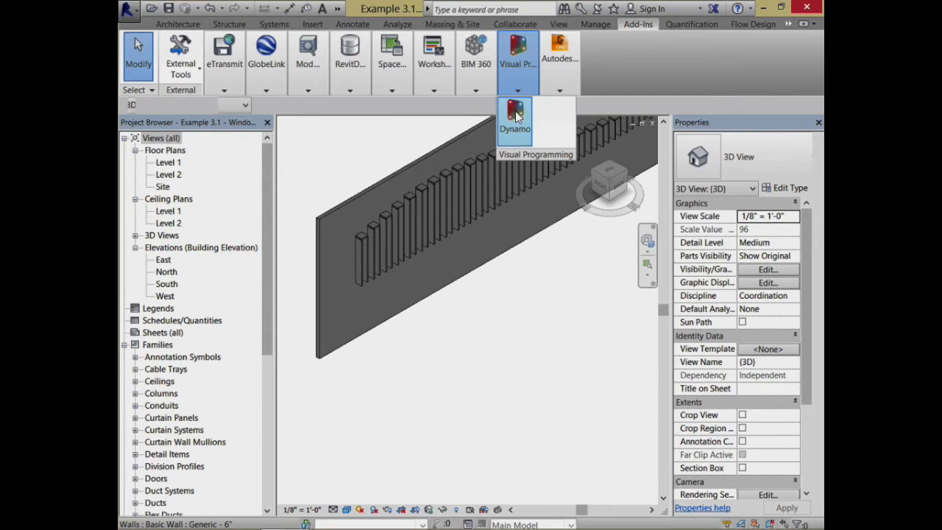
pyautogui.moveTo(280, 515)
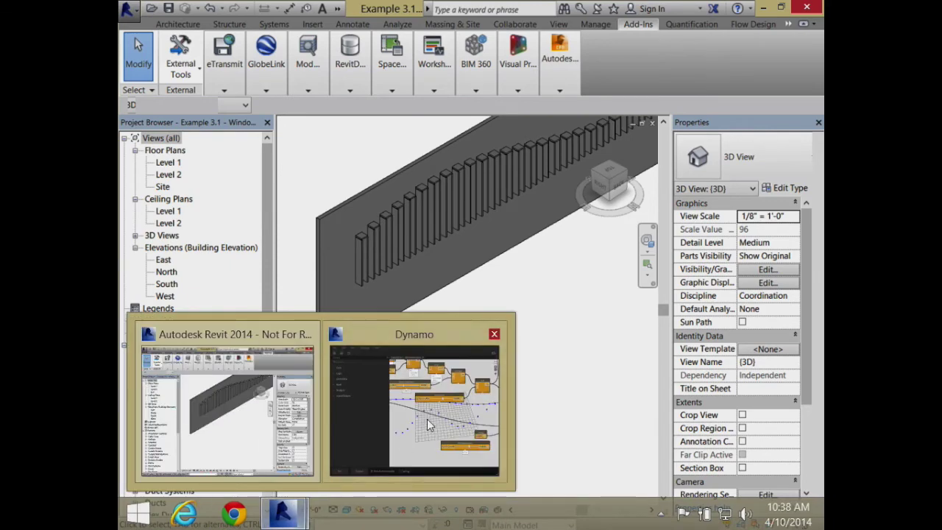
pyautogui.click(428, 424)
pyautogui.moveTo(593, 173); pyautogui.dragTo(478, 90)
# Duplicate the Set Family Instance Parameter node that drives Height and place the copy below the original.
pyautogui.moveTo(562, 360); pyautogui.dragTo(419, 258, button='middle')
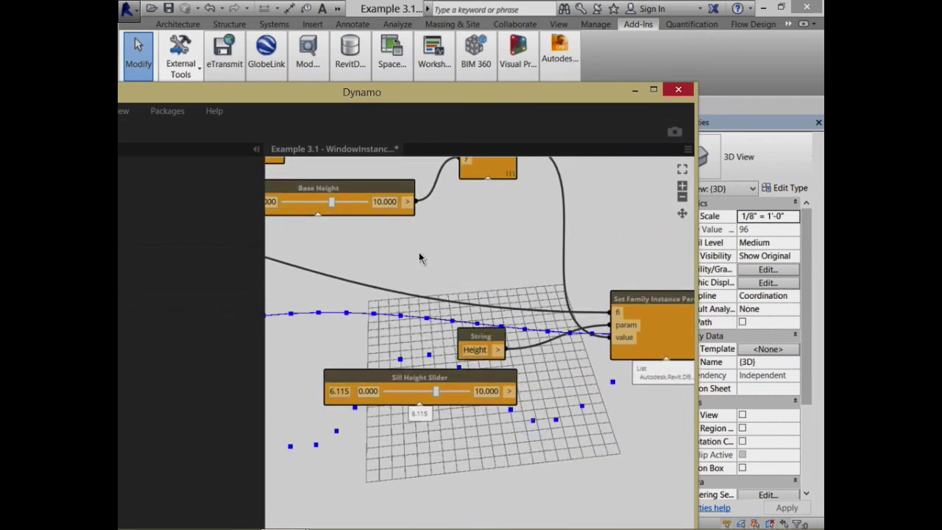
pyautogui.scroll(-5, 451, 229)
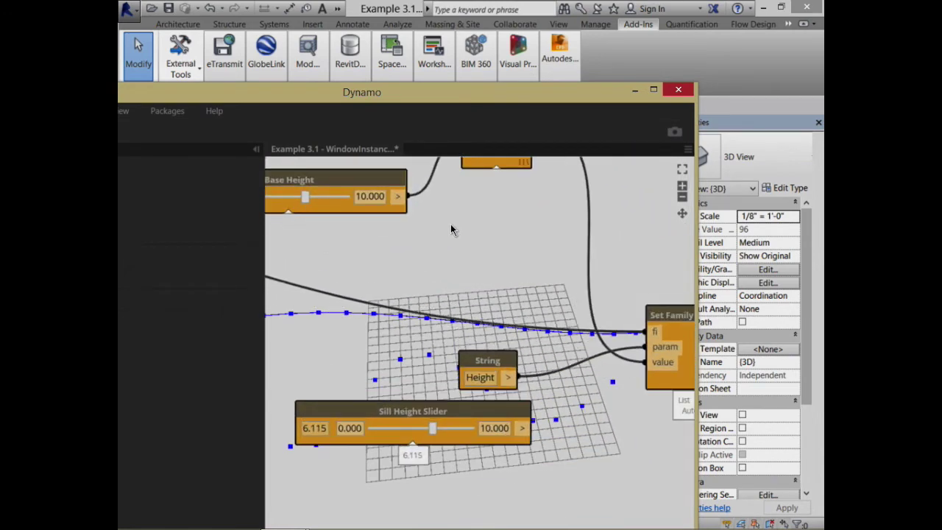
pyautogui.scroll(-3, 424, 265)
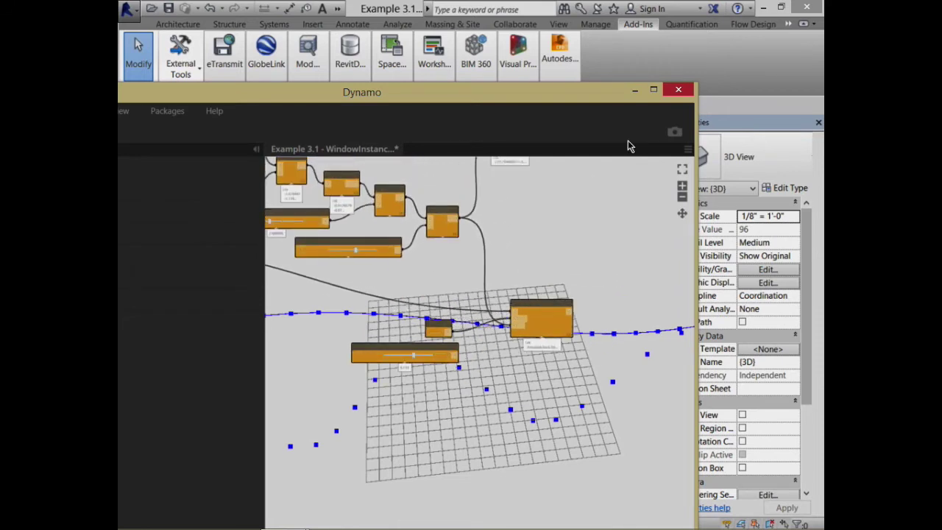
pyautogui.click(546, 308)
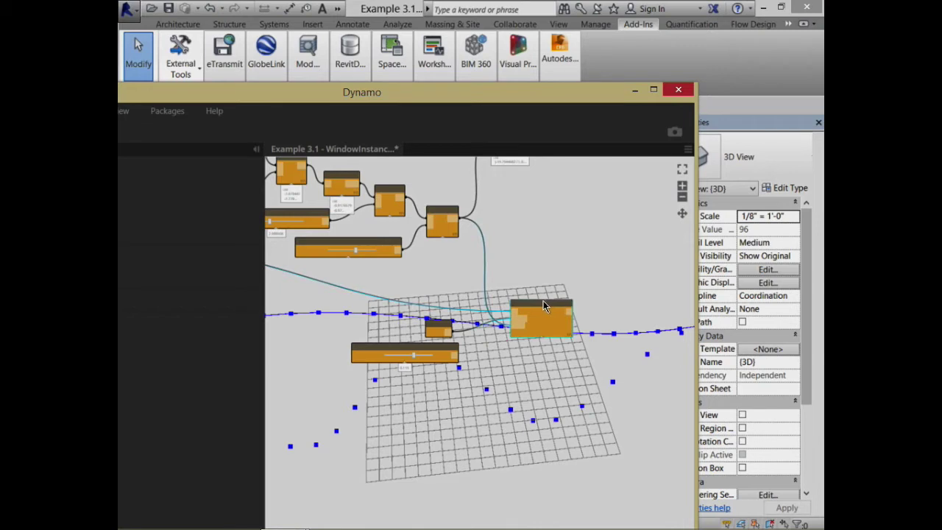
pyautogui.hotkey('ctrl', 'v')
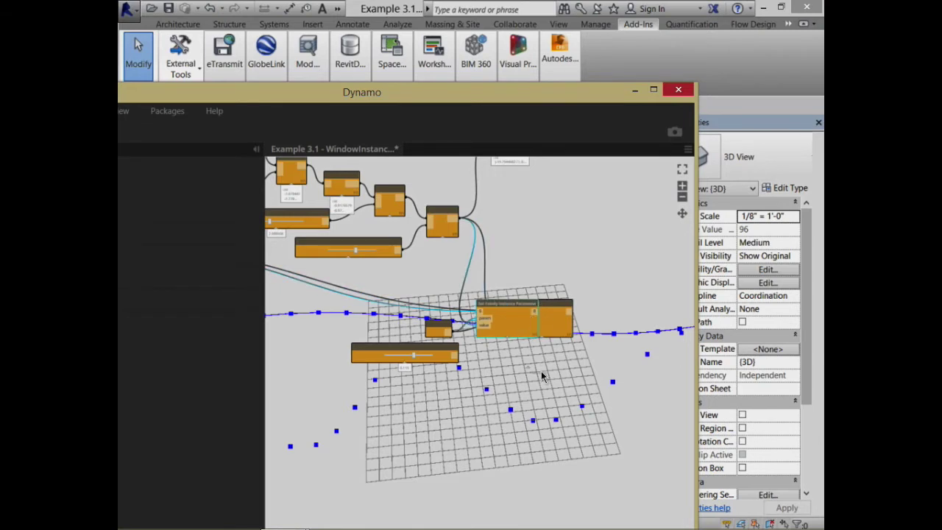
pyautogui.moveTo(524, 333); pyautogui.dragTo(594, 437)
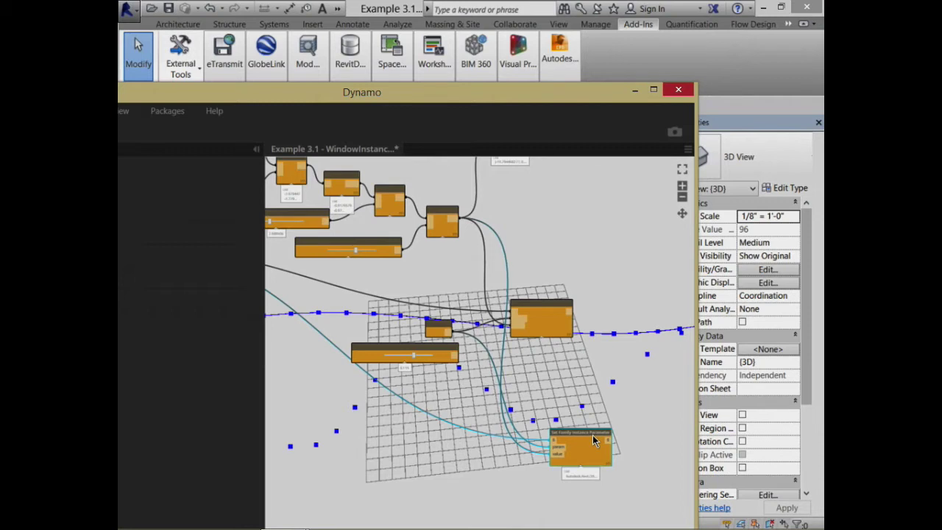
# Duplicate the Height String node and place the copy beside the duplicated Set Family Instance Parameter node's inputs.
pyautogui.click(433, 332)
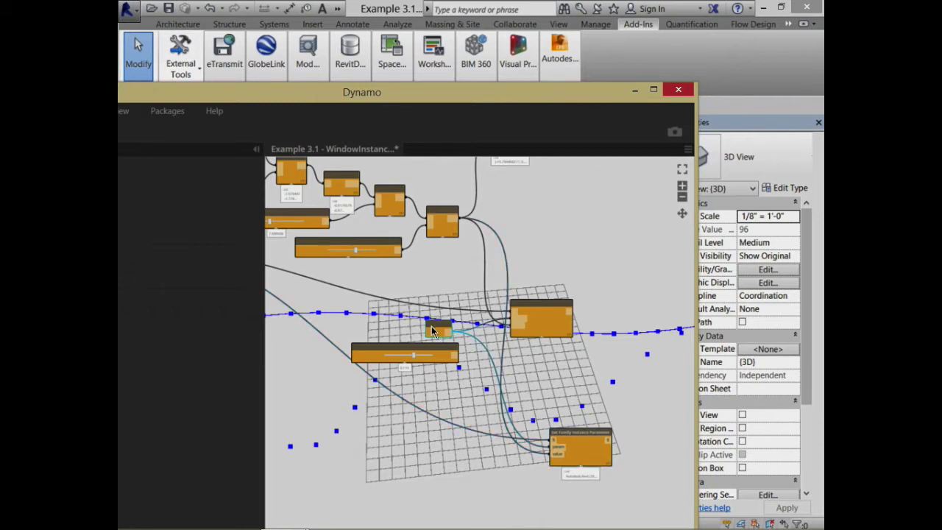
pyautogui.hotkey('ctrl', 'v')
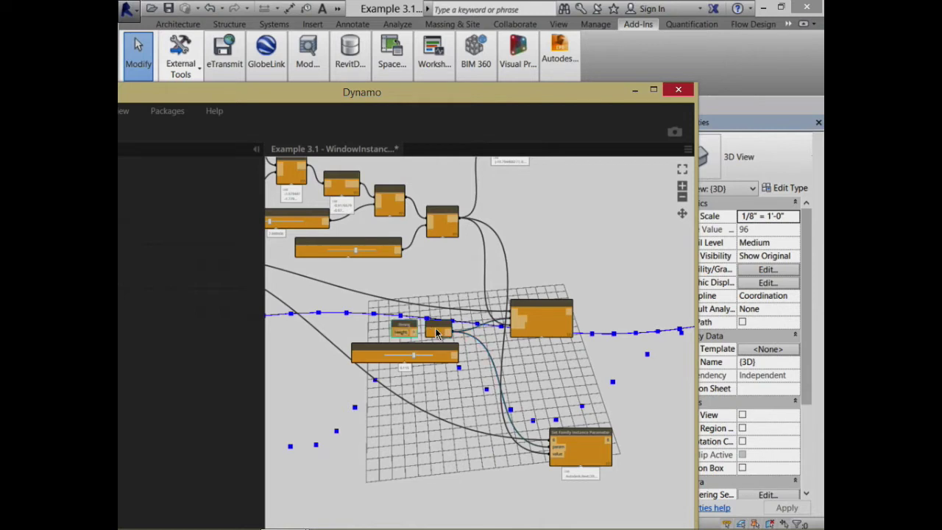
pyautogui.moveTo(404, 329); pyautogui.dragTo(491, 458)
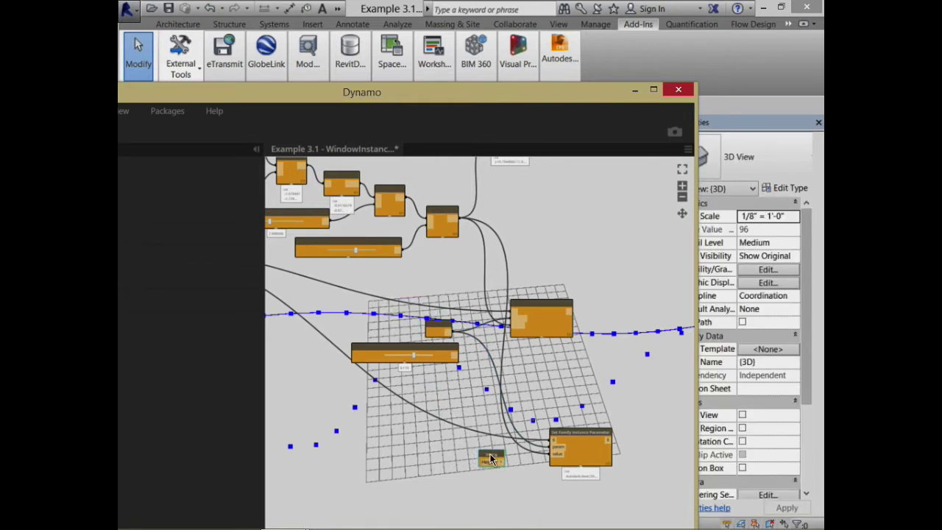
# Select one of the windows in the Revit 3D view and check the exact names of its fin instance parameters.
pyautogui.click(786, 146)
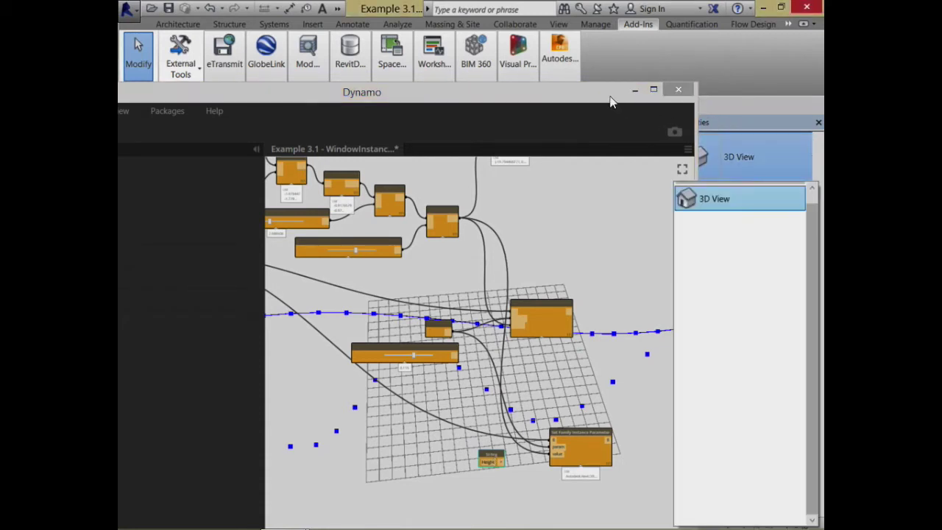
pyautogui.click(494, 265)
pyautogui.moveTo(550, 97); pyautogui.dragTo(356, 405)
pyautogui.click(424, 186)
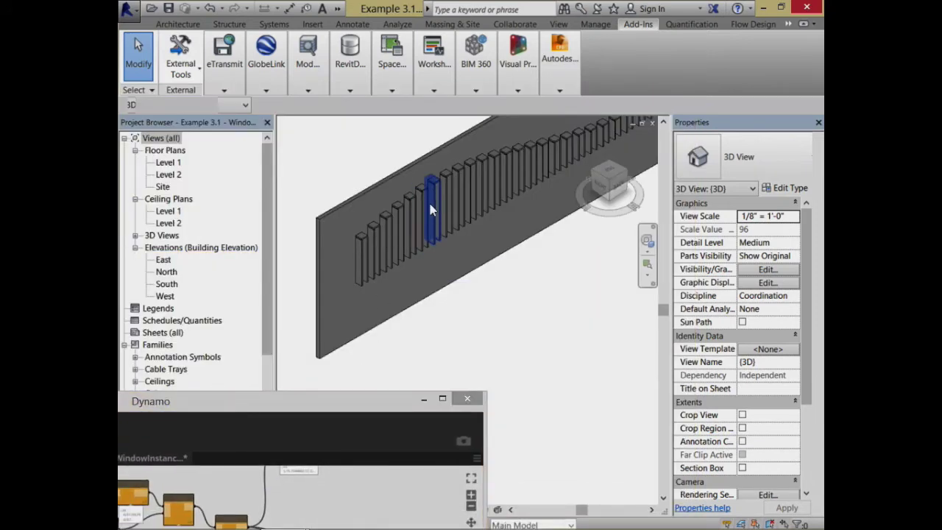
pyautogui.click(438, 188)
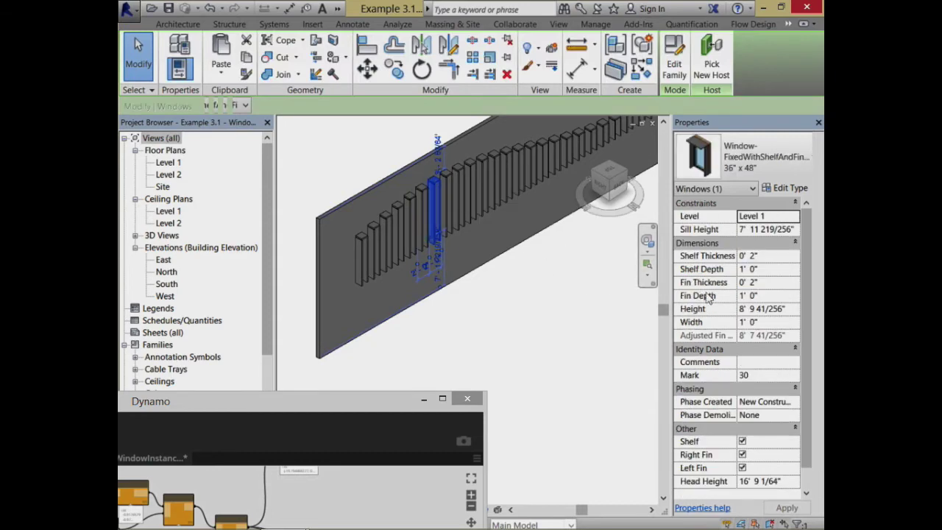
# Set the duplicated String node in Dynamo to Fin Depth and connect it to the duplicated Set Family Instance Parameter node's param input.
pyautogui.moveTo(364, 410); pyautogui.dragTo(583, 90)
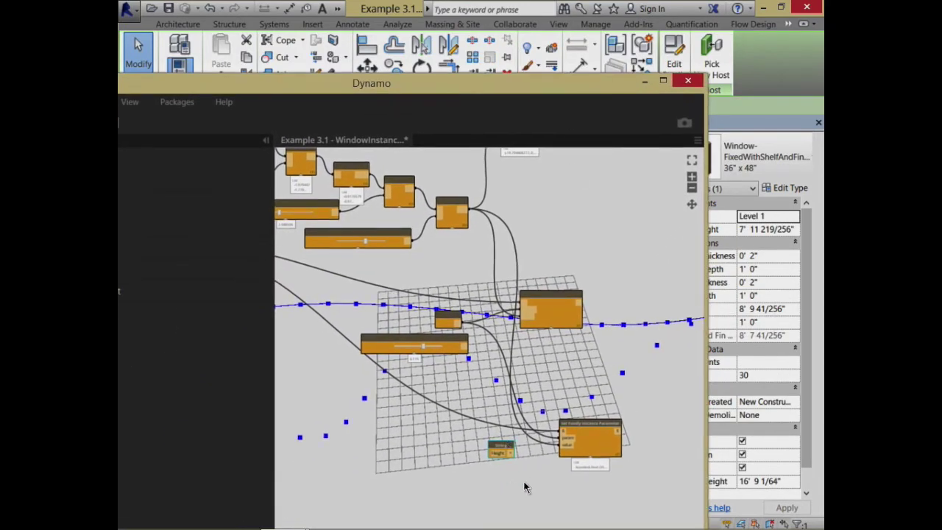
pyautogui.scroll(2, 508, 479)
pyautogui.scroll(2, 507, 484)
pyautogui.doubleClick(488, 432)
pyautogui.write('F')
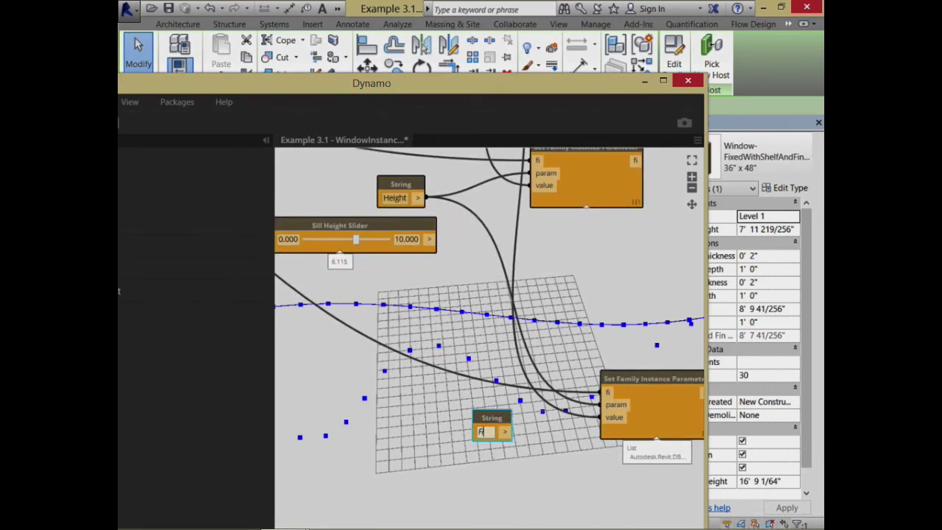
pyautogui.write('in Dett')
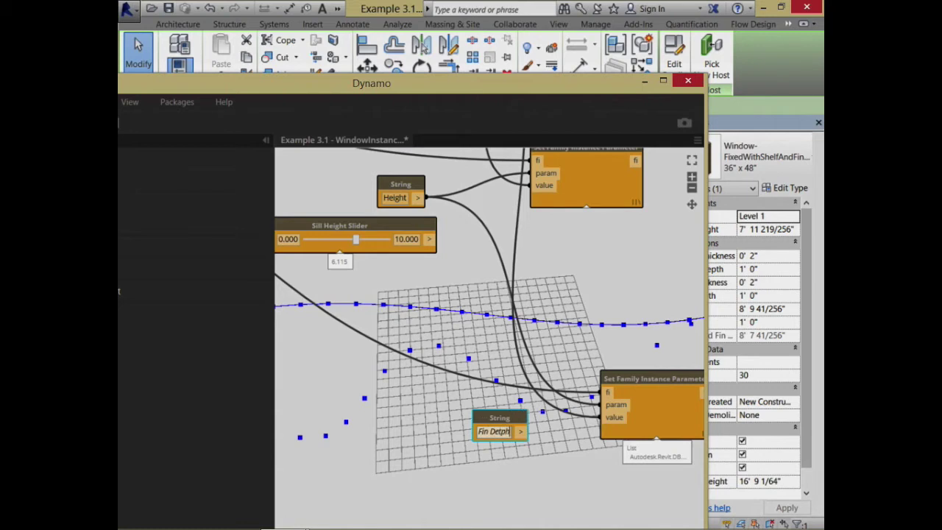
pyautogui.write('h')
pyautogui.click(506, 478)
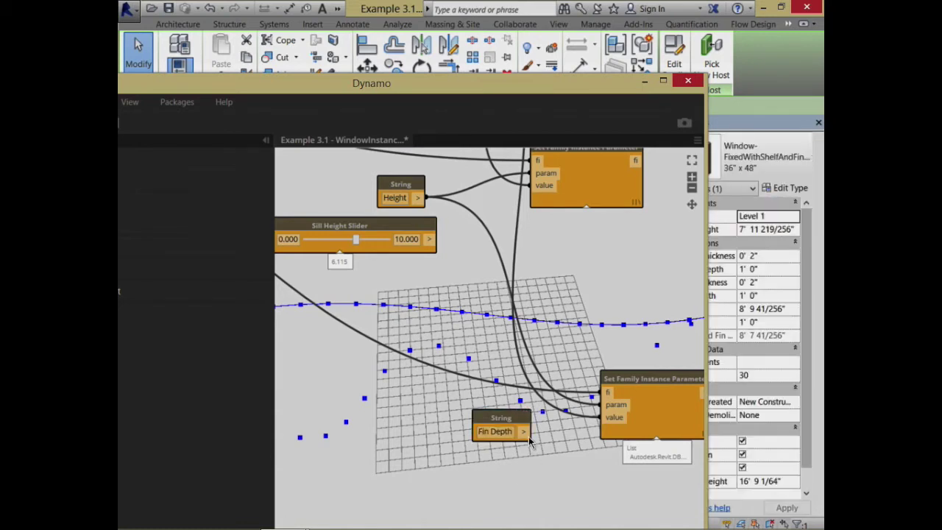
pyautogui.moveTo(528, 432); pyautogui.dragTo(608, 406)
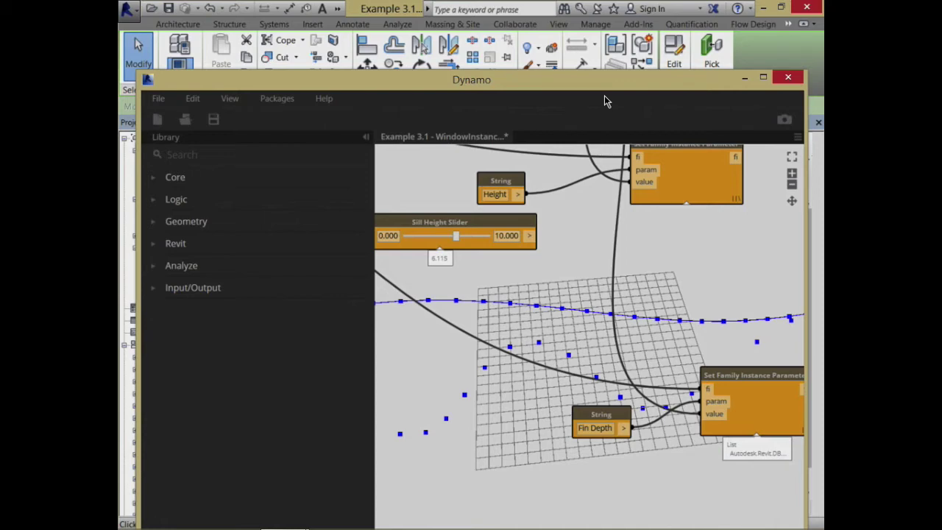
# Reposition the Dynamo window to uncover the Revit model and orbit the 3D view to examine the window fins.
pyautogui.moveTo(571, 77); pyautogui.dragTo(603, 339)
pyautogui.click(331, 177)
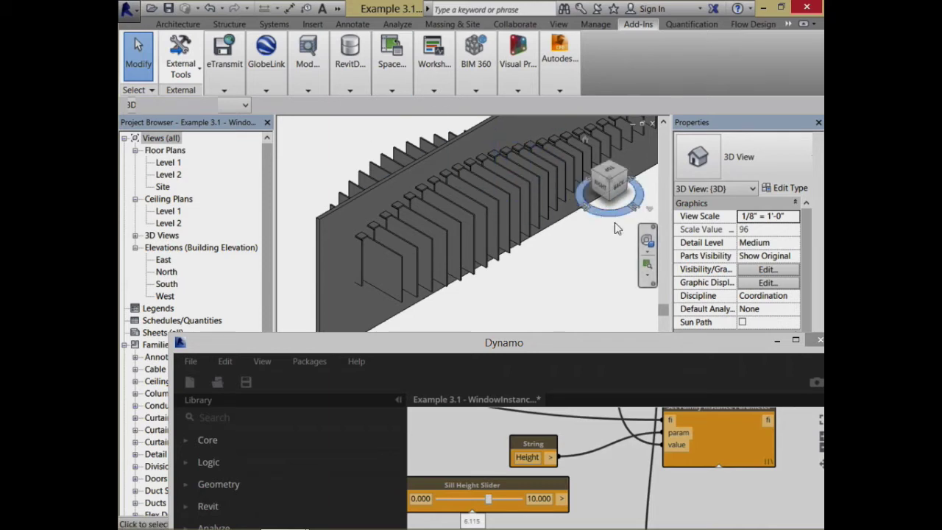
pyautogui.click(649, 243)
pyautogui.moveTo(538, 269); pyautogui.dragTo(499, 284)
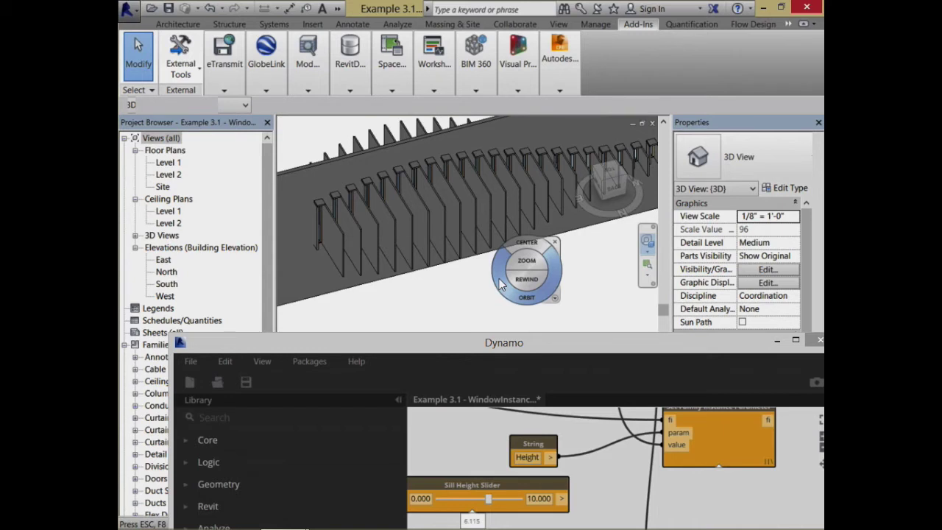
pyautogui.moveTo(361, 346); pyautogui.dragTo(371, 315)
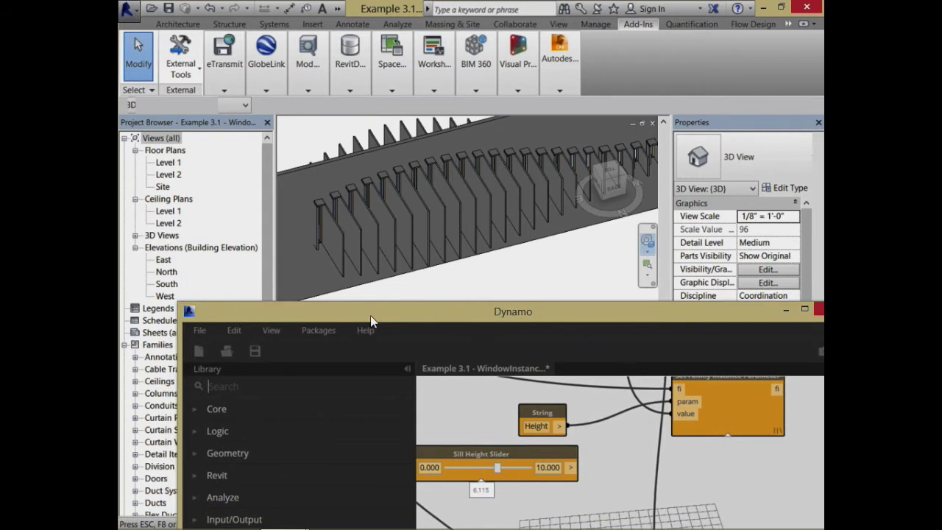
# Open the Level 1 floor plan to look for the fins in plan, and return to the default 3D view.
pyautogui.click(619, 165)
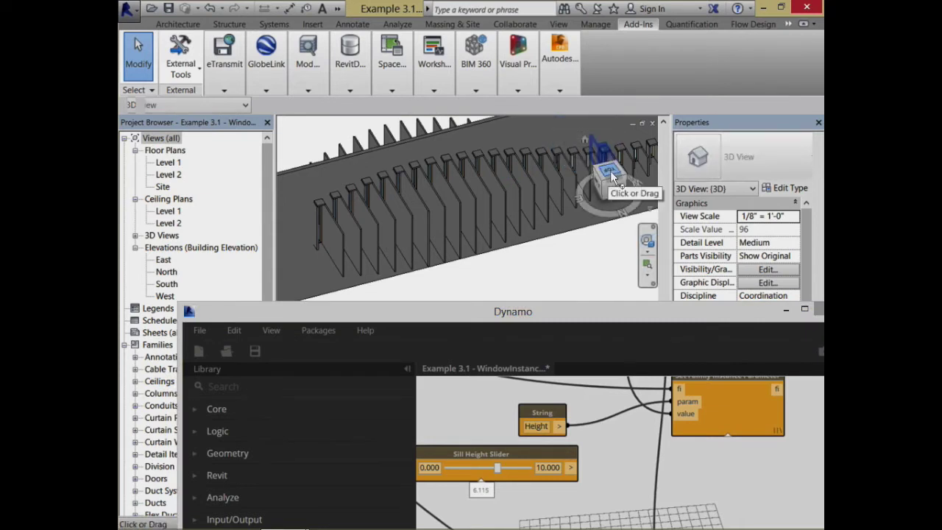
pyautogui.doubleClick(171, 165)
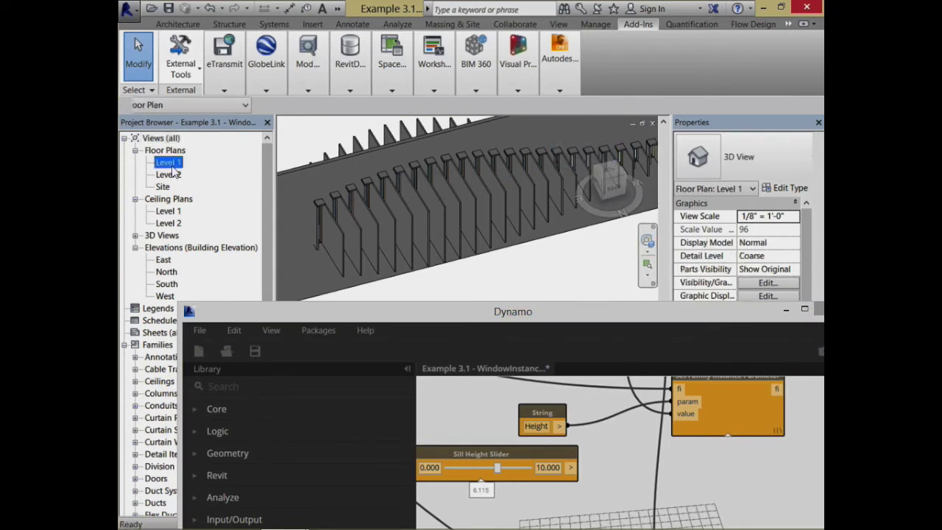
pyautogui.moveTo(513, 222); pyautogui.dragTo(524, 174, button='middle')
pyautogui.scroll(1, 508, 200)
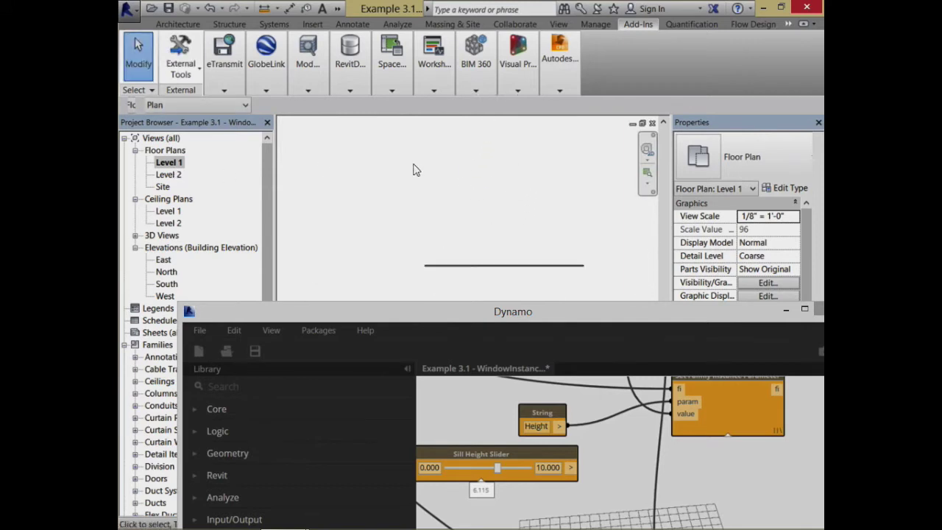
pyautogui.click(337, 9)
pyautogui.click(348, 26)
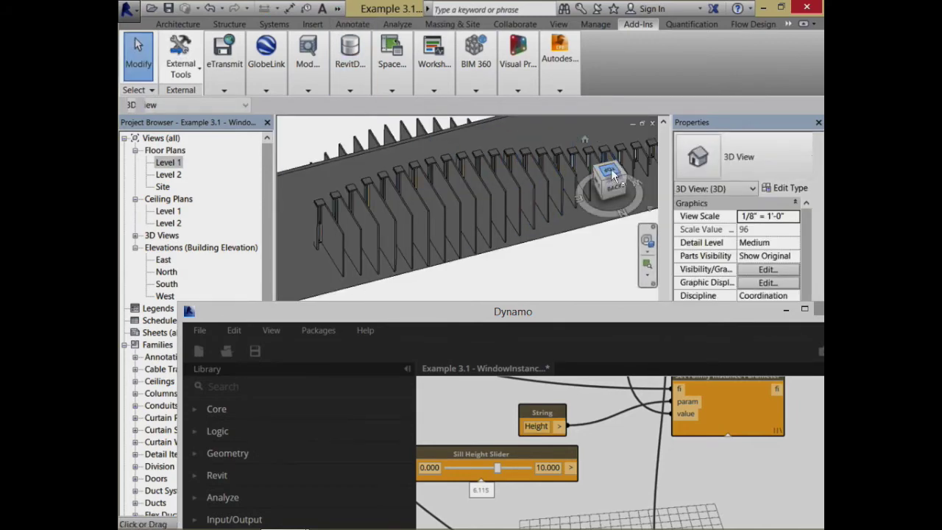
# View the 3D model from the top and examine the pattern of fin depths along the wall.
pyautogui.click(611, 172)
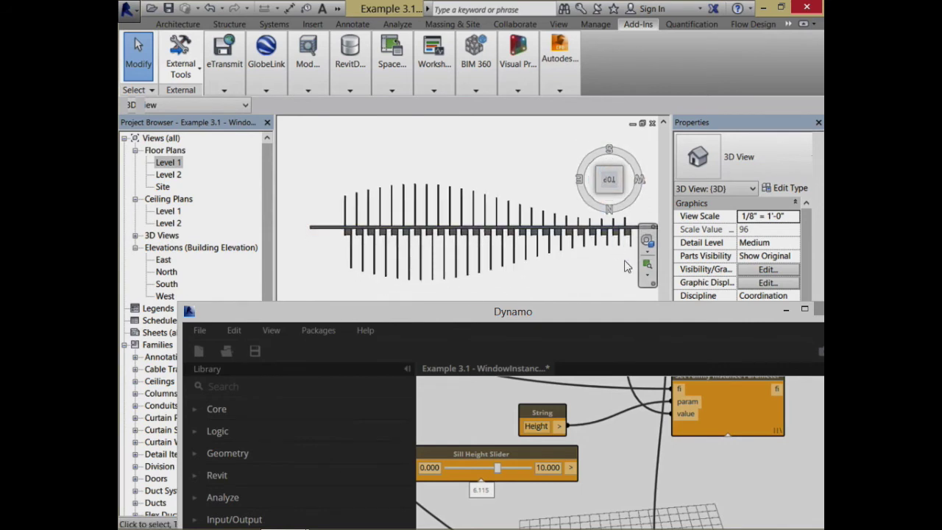
pyautogui.click(647, 264)
pyautogui.moveTo(477, 183); pyautogui.dragTo(534, 294)
pyautogui.scroll(-2, 492, 228)
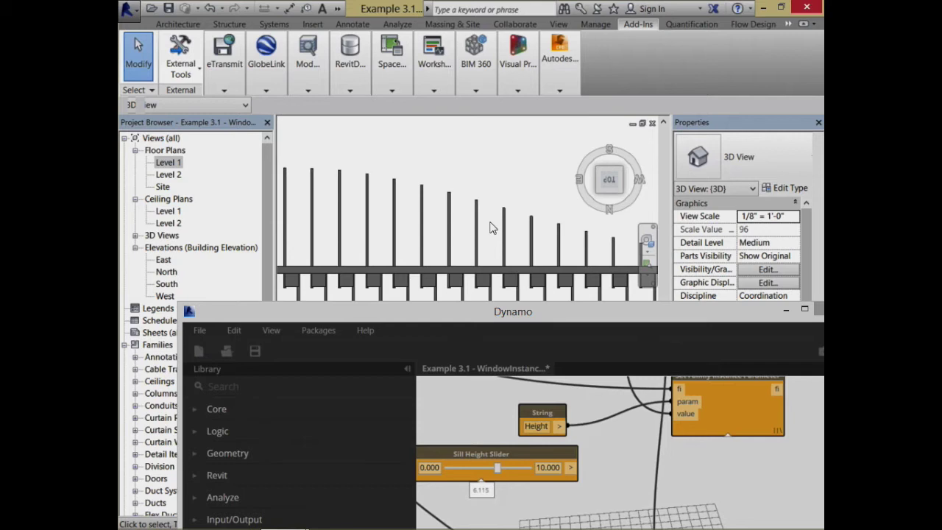
pyautogui.scroll(-4, 525, 195)
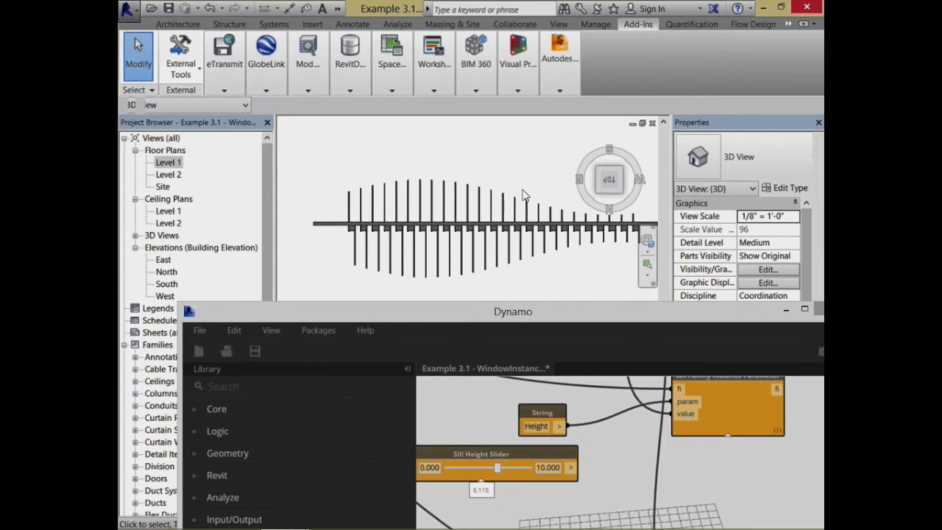
# Close Dynamo and the Example 3.1 WindowInstancesSineWave project, discarding the changes to both.
pyautogui.moveTo(555, 318); pyautogui.dragTo(489, 250)
pyautogui.click(763, 239)
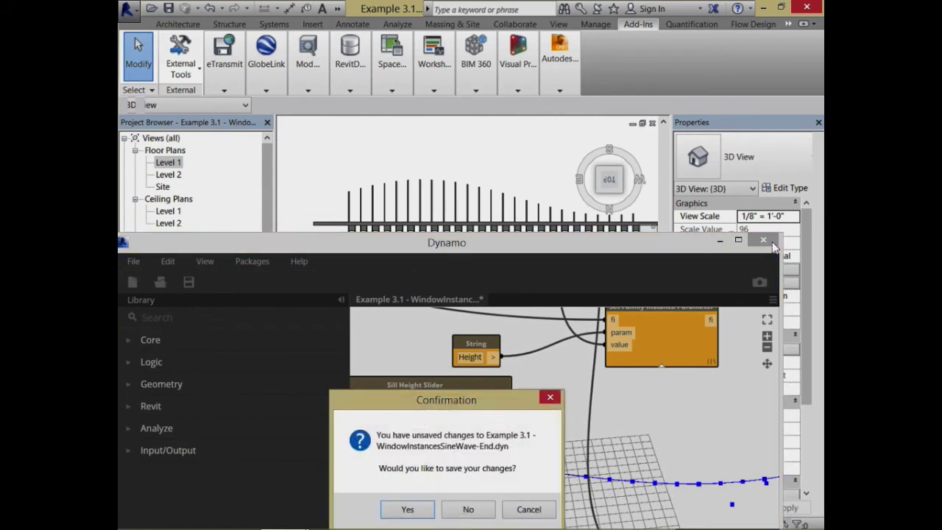
pyautogui.click(470, 510)
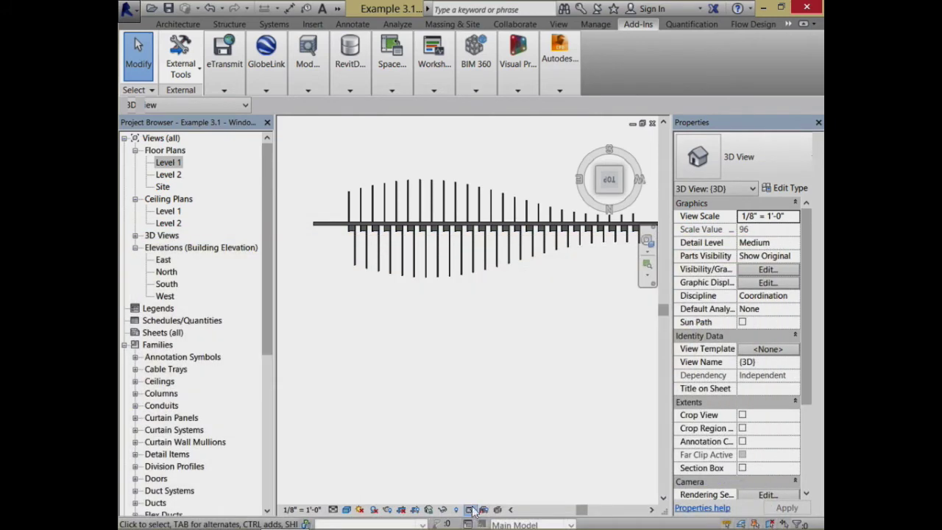
pyautogui.click(652, 123)
pyautogui.click(652, 123)
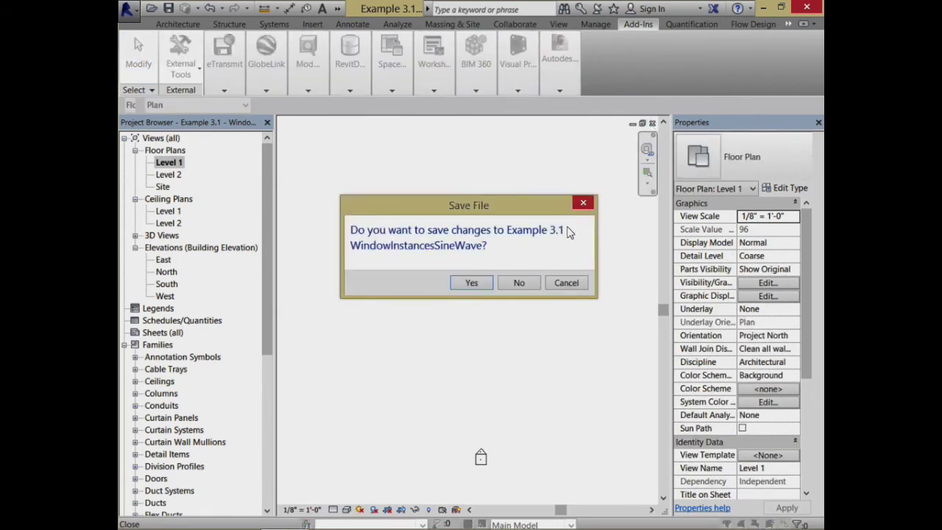
pyautogui.click(526, 283)
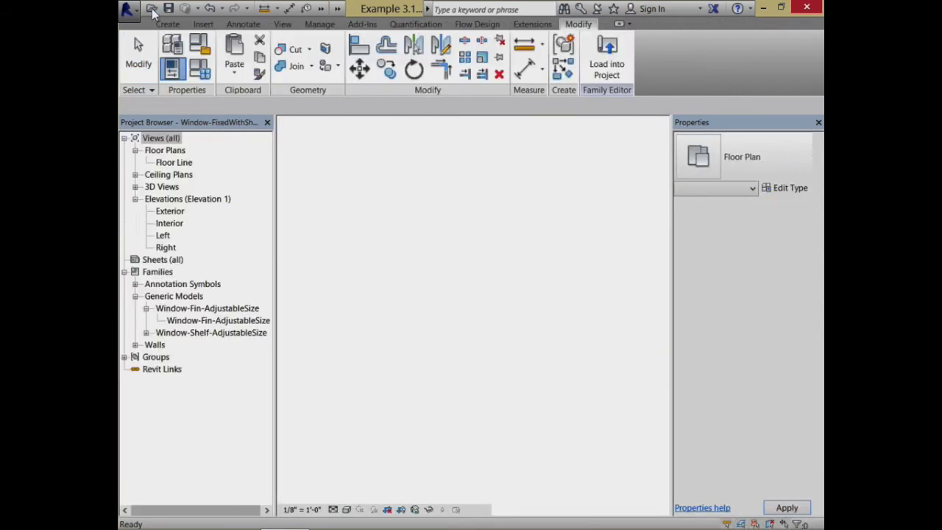
# Open the family file Example 3.3 - Points on Curve from the Session 3 - Dynamo Examples folder.
pyautogui.click(151, 9)
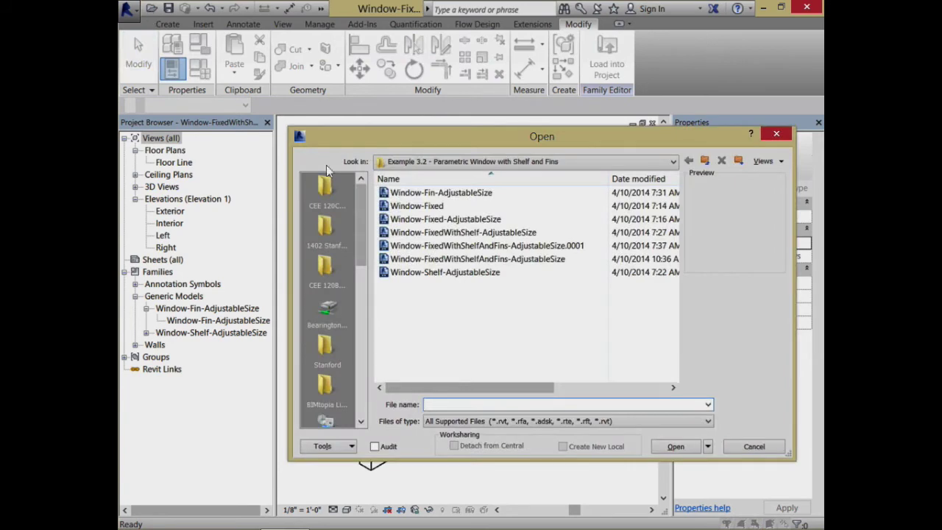
pyautogui.click(421, 163)
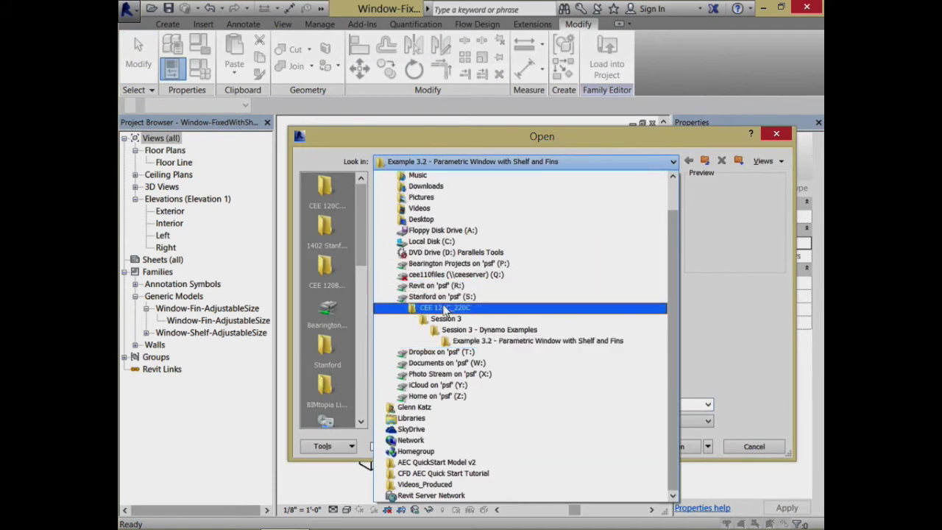
pyautogui.click(446, 329)
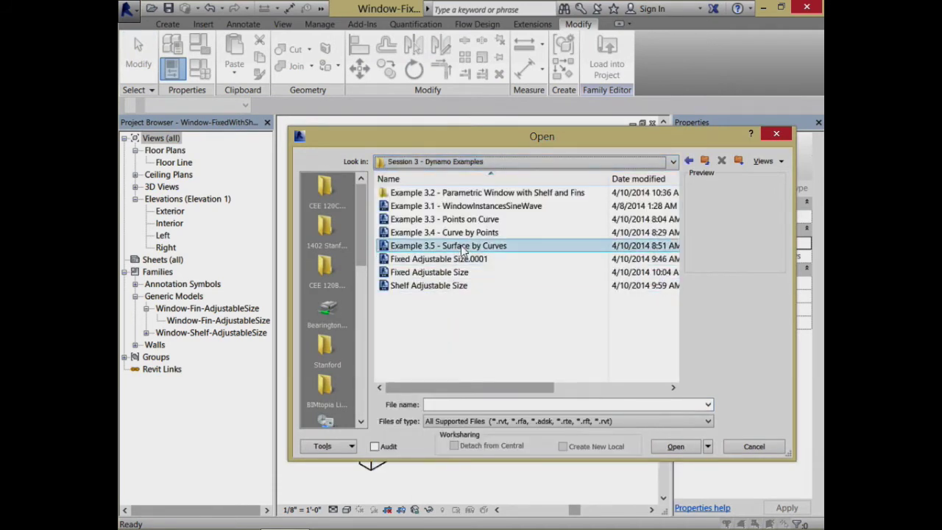
pyautogui.doubleClick(469, 219)
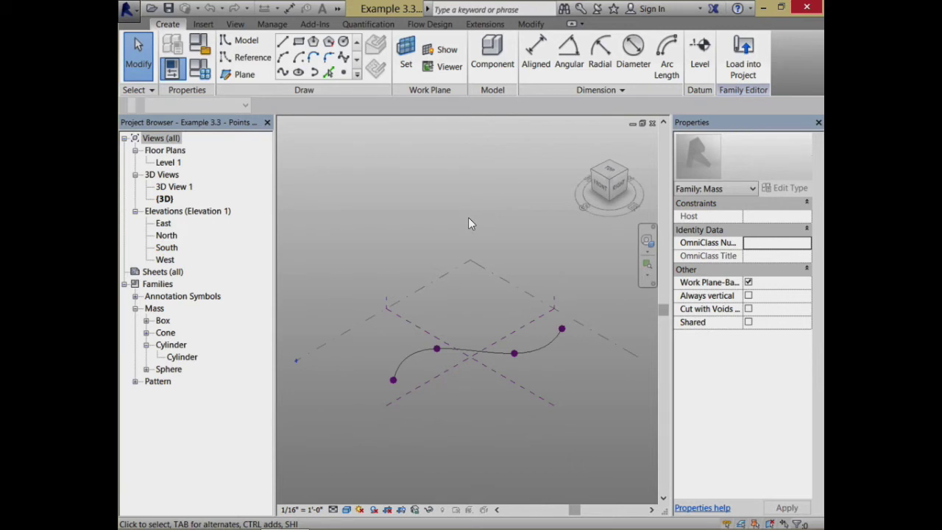
# Draw a five-point model spline through points in front of the existing curve, bending round past its far end.
pyautogui.click(284, 73)
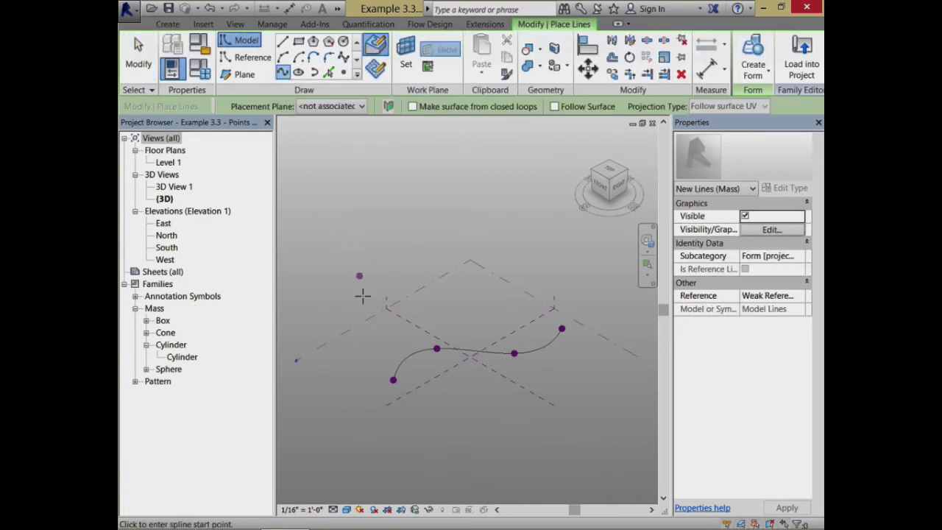
pyautogui.click(434, 432)
pyautogui.click(493, 388)
pyautogui.click(539, 441)
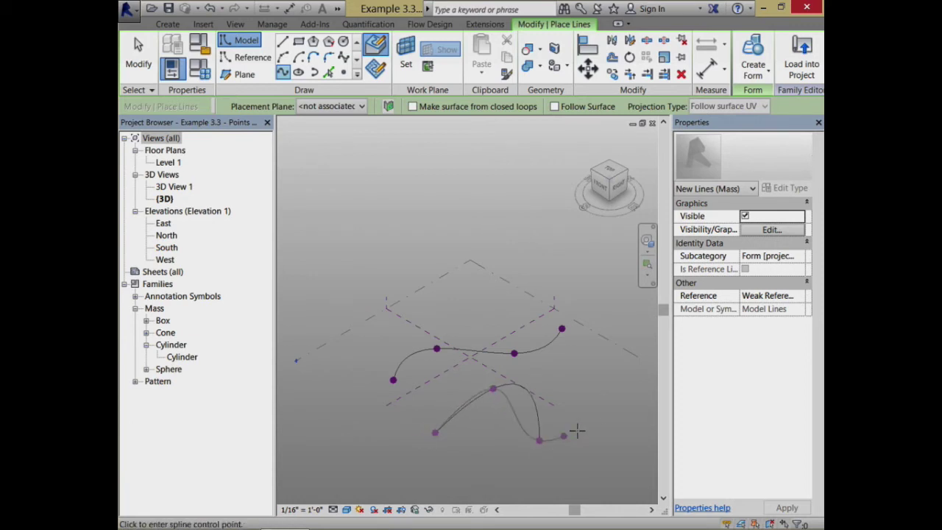
pyautogui.click(636, 391)
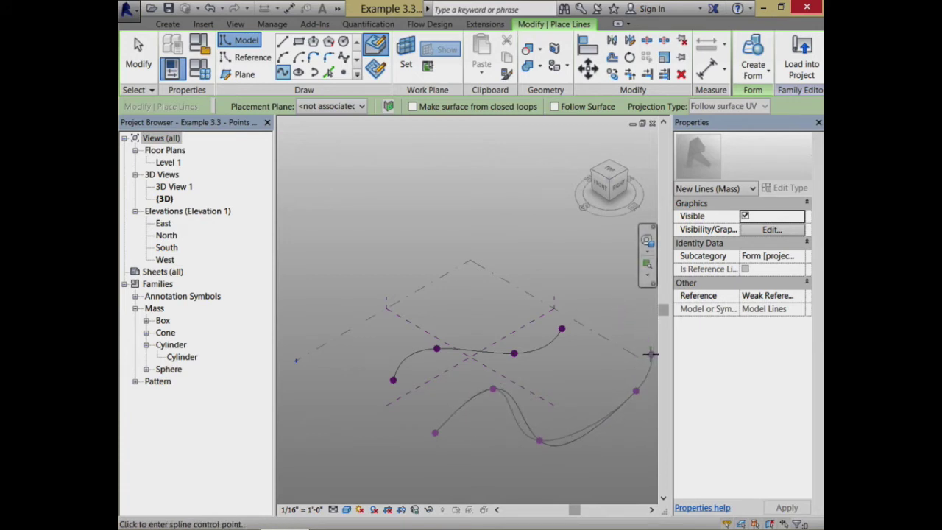
pyautogui.click(648, 340)
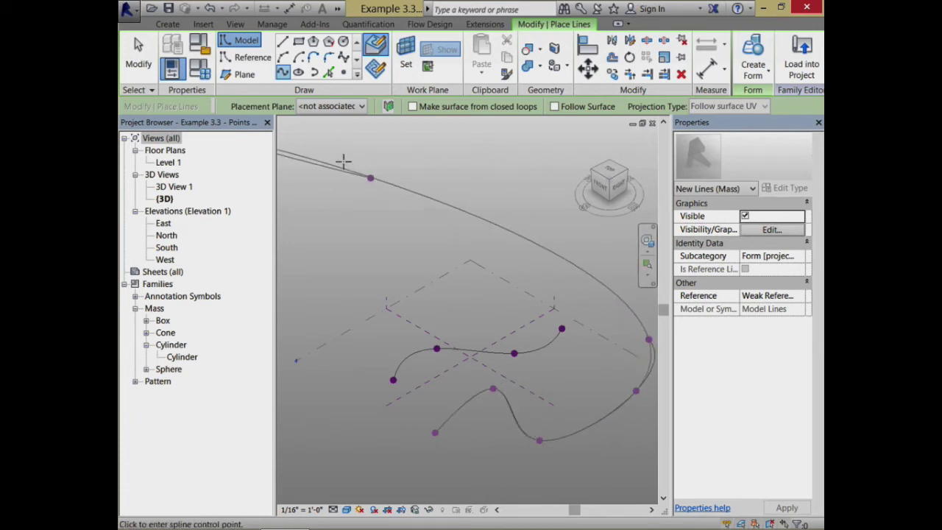
pyautogui.click(126, 65)
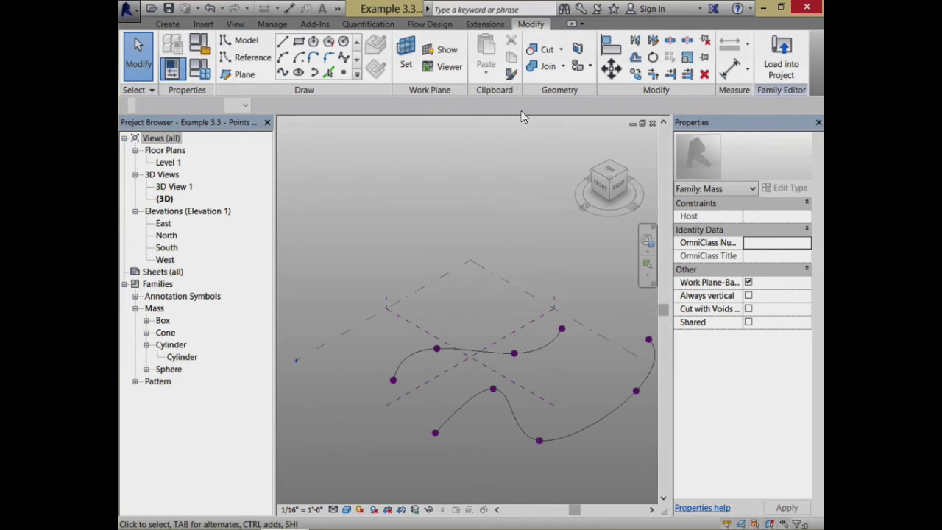
pyautogui.scroll(-1, 314, 463)
# Switch to MindManager and bring up the Session 3 Overview map.
pyautogui.hotkey('ctrl', 'Left')
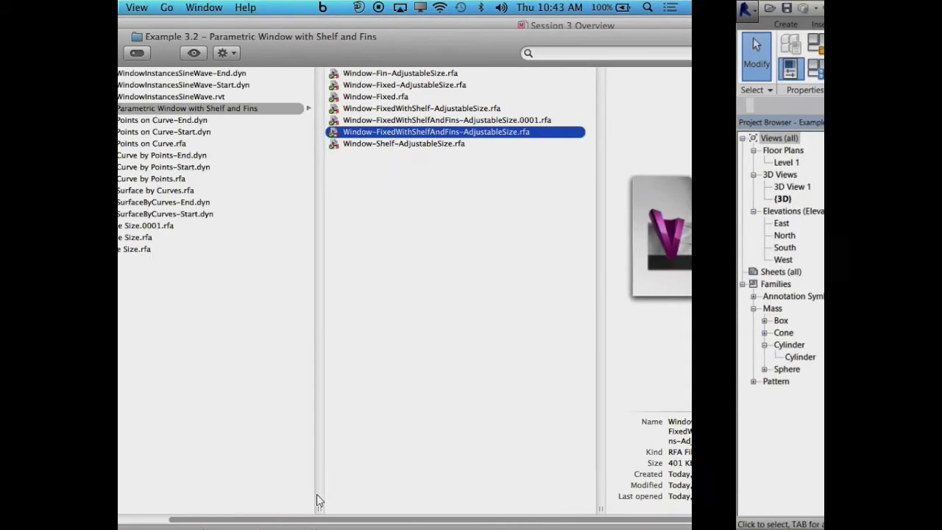
pyautogui.hotkey('ctrl', 'Left')
pyautogui.hotkey('ctrl', 'Right')
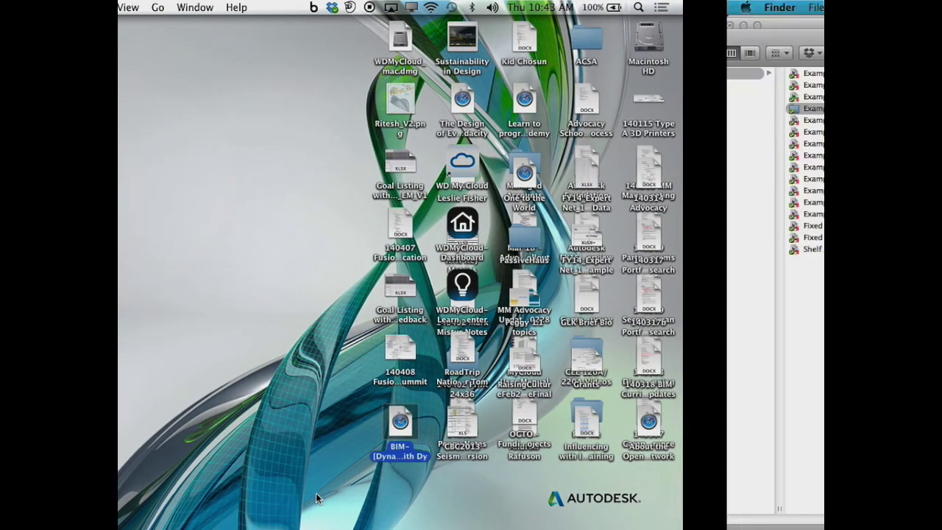
pyautogui.moveTo(534, 526)
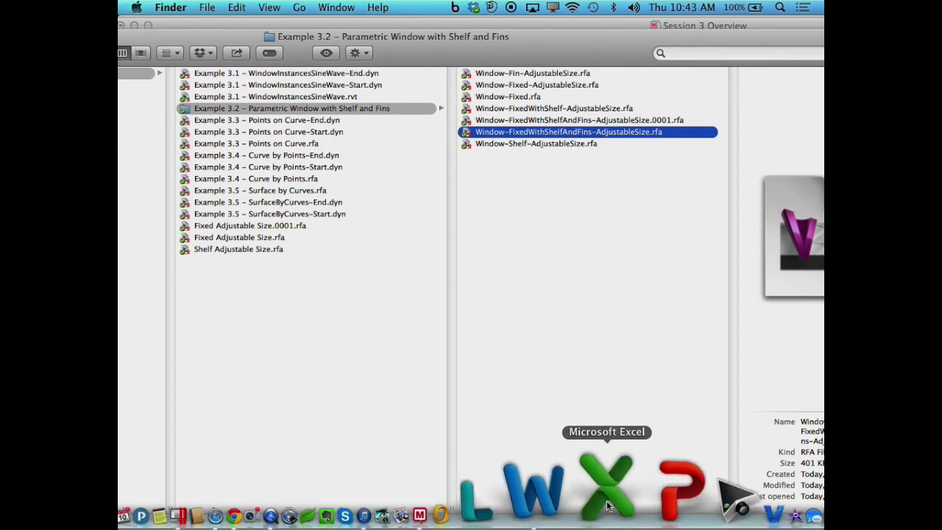
pyautogui.click(538, 506)
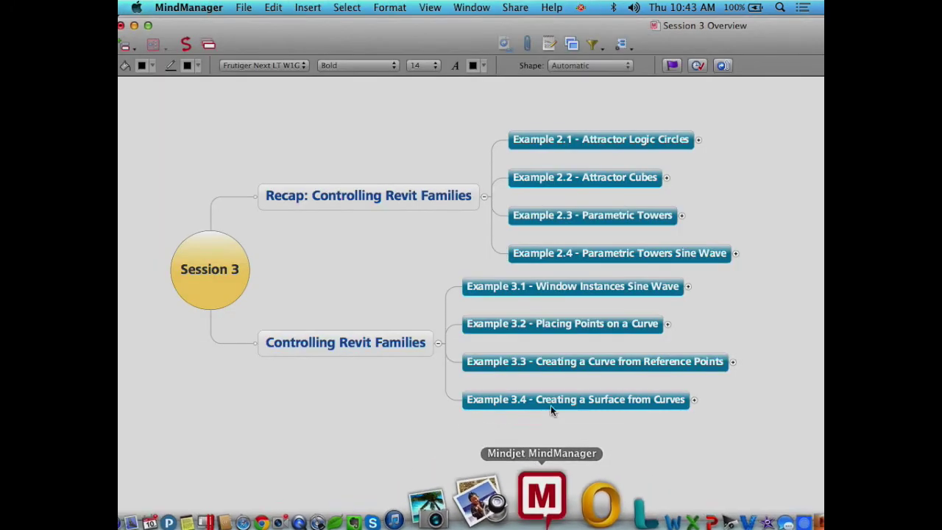
# Expand the Example 3.2 - Placing Points on a Curve topic and review its subtopics.
pyautogui.click(669, 325)
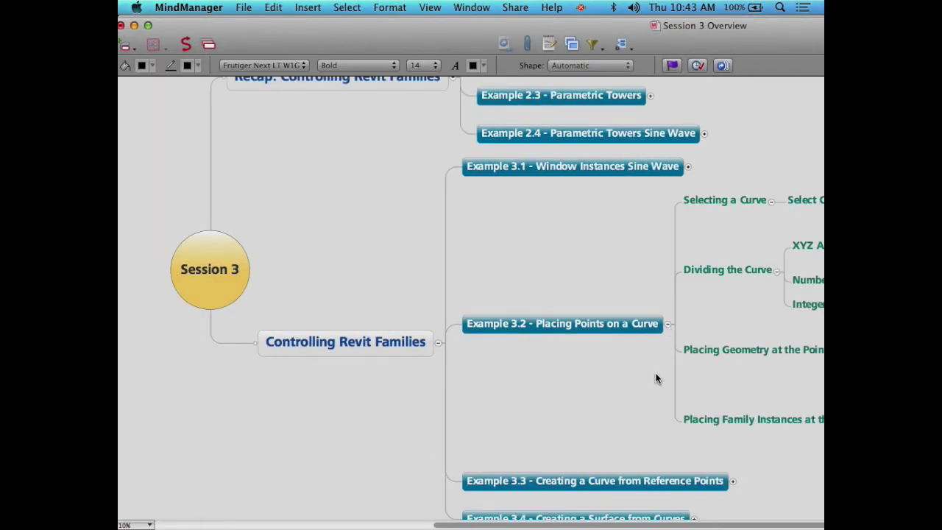
pyautogui.moveTo(598, 410); pyautogui.dragTo(324, 396)
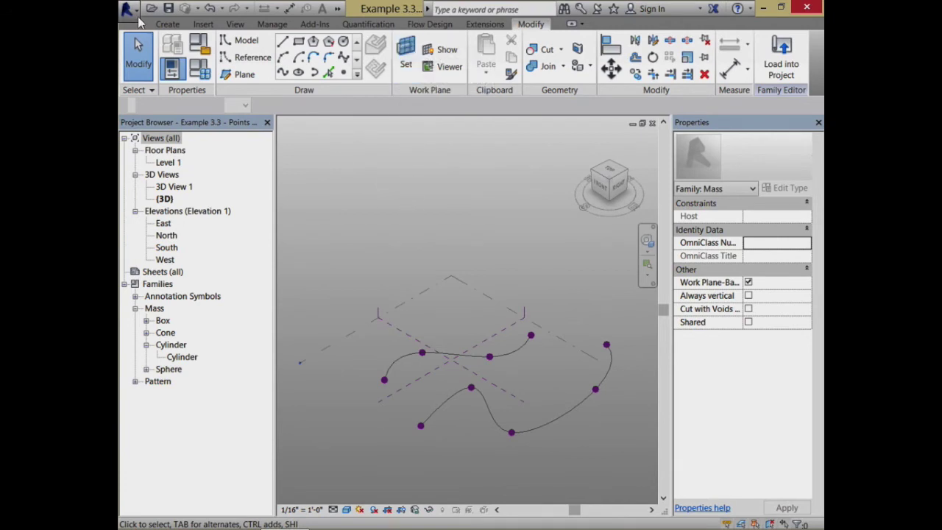
# Start a new family based on the Mass template from the Conceptual Mass template folder.
pyautogui.click(135, 17)
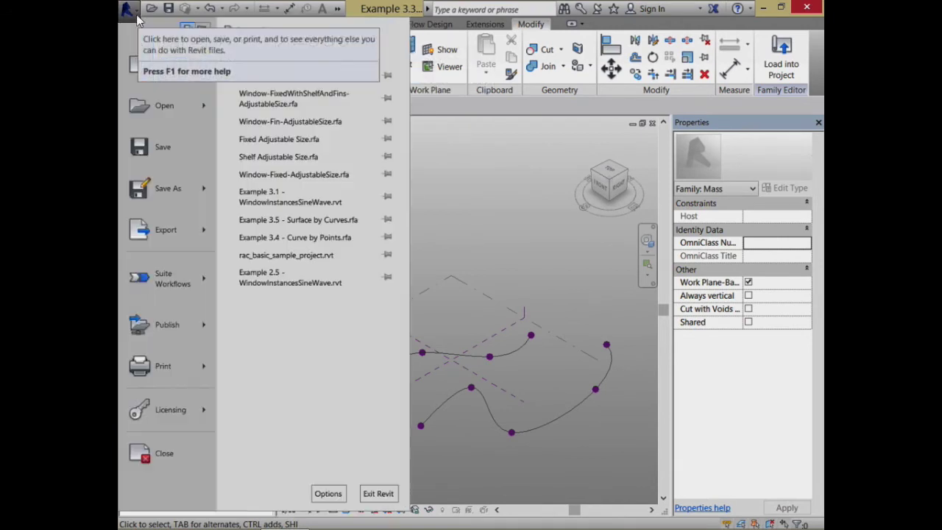
pyautogui.moveTo(162, 67)
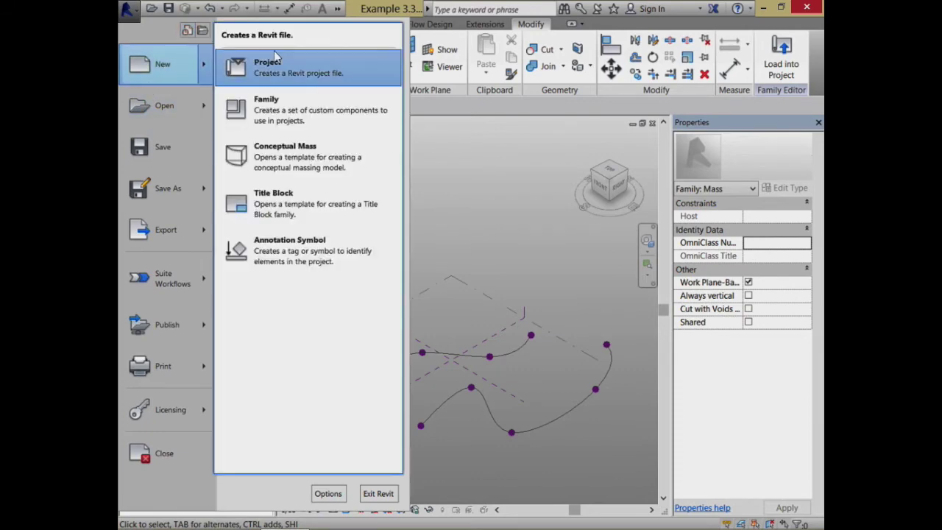
pyautogui.click(280, 109)
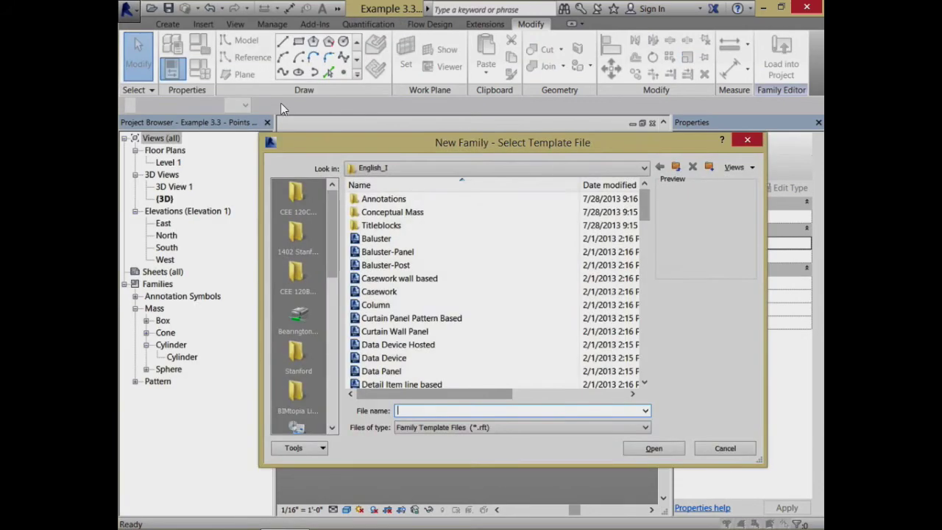
pyautogui.click(390, 213)
pyautogui.doubleClick(391, 215)
pyautogui.click(378, 205)
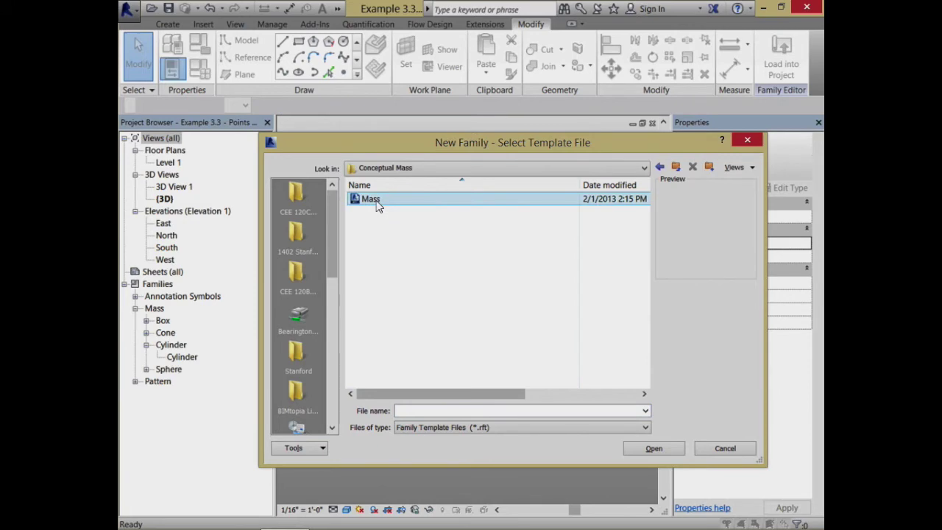